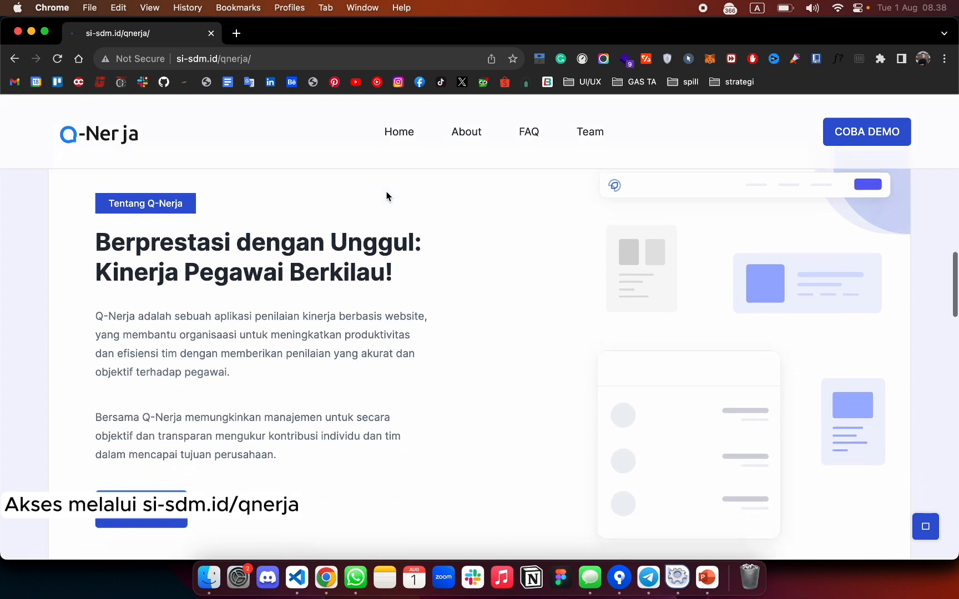
Read down the landing page, expanding the 'Apa itu Q-Nerja?' and 'Apa itu Self-Appraisal?' answers, to the team section
scroll(386, 197, down, 10)
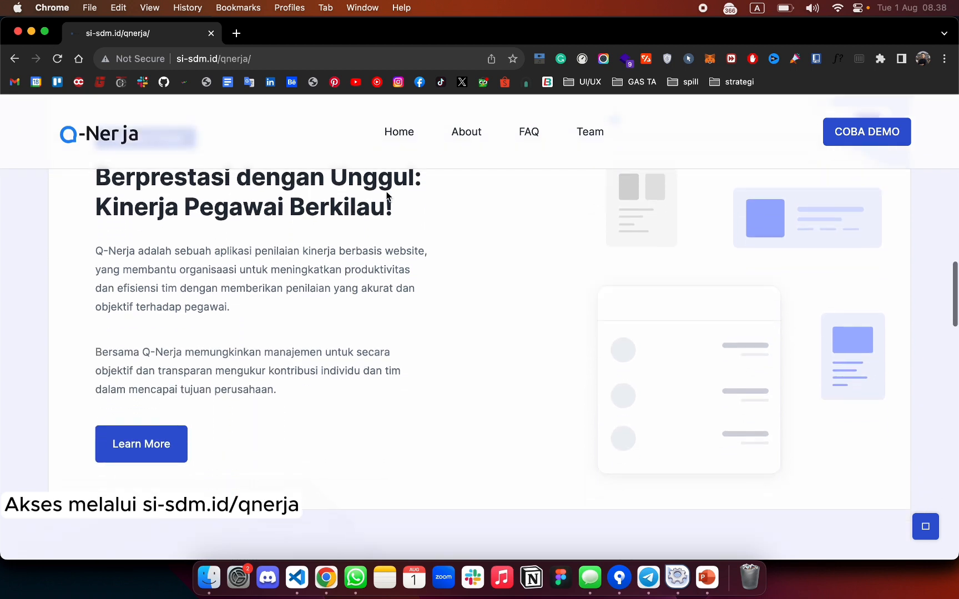
scroll(386, 196, down, 2)
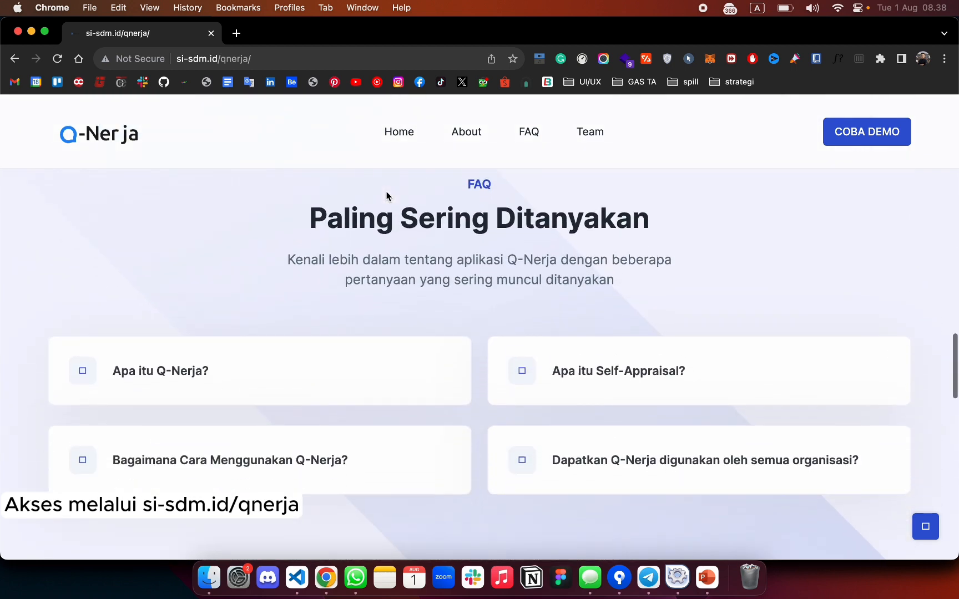
click(320, 377)
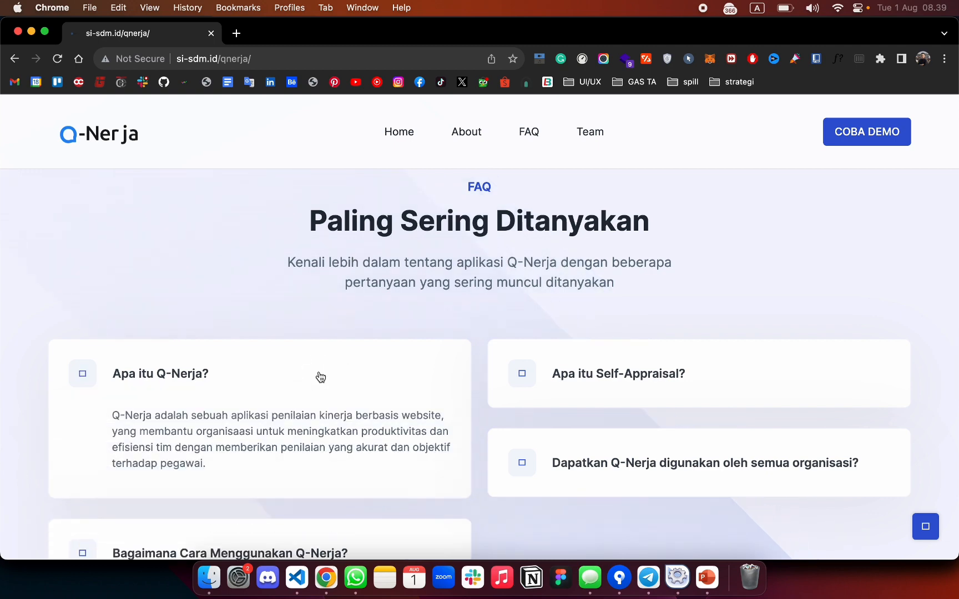
click(618, 388)
scroll(498, 297, down, 8)
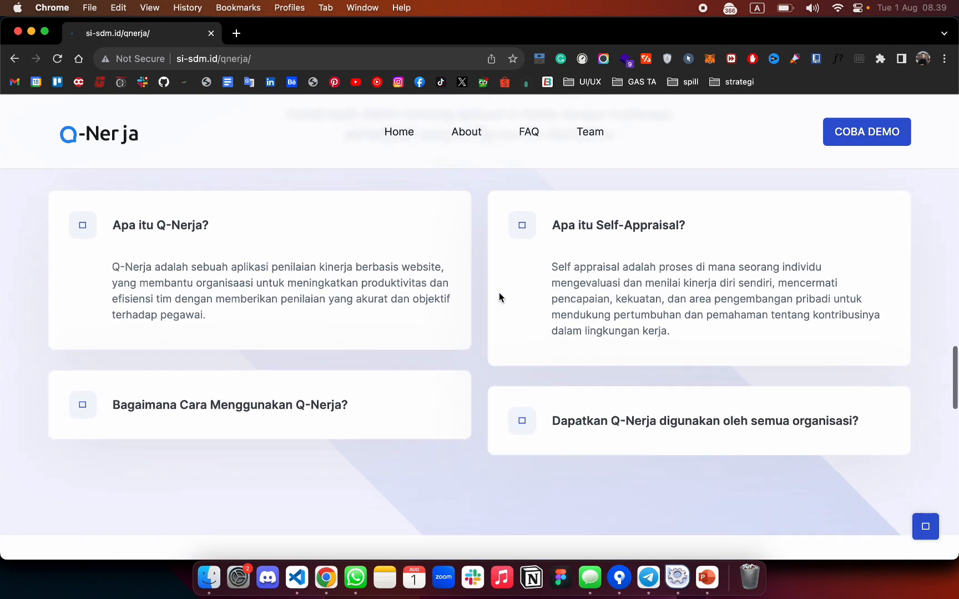
scroll(499, 297, down, 10)
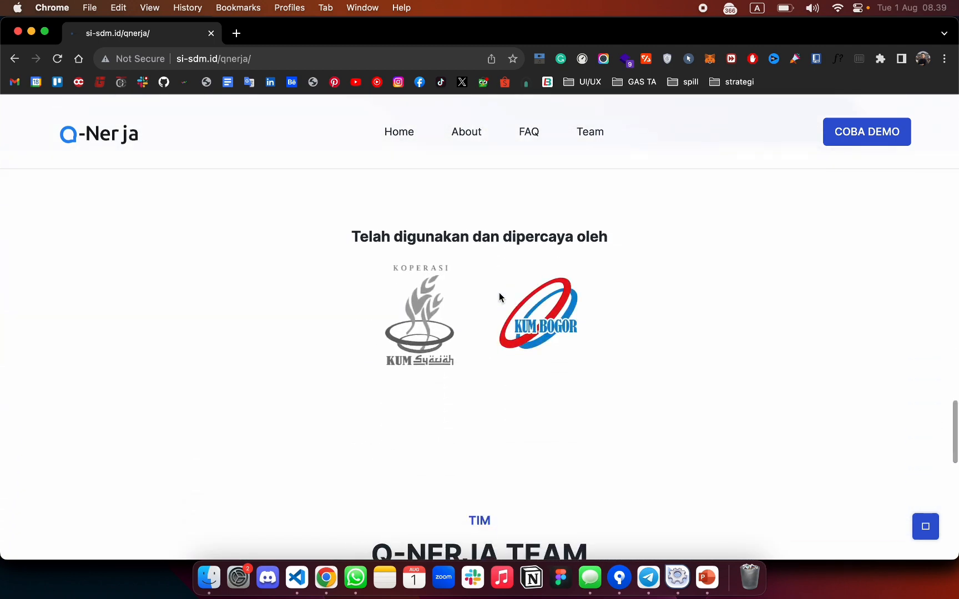
scroll(418, 317, down, 11)
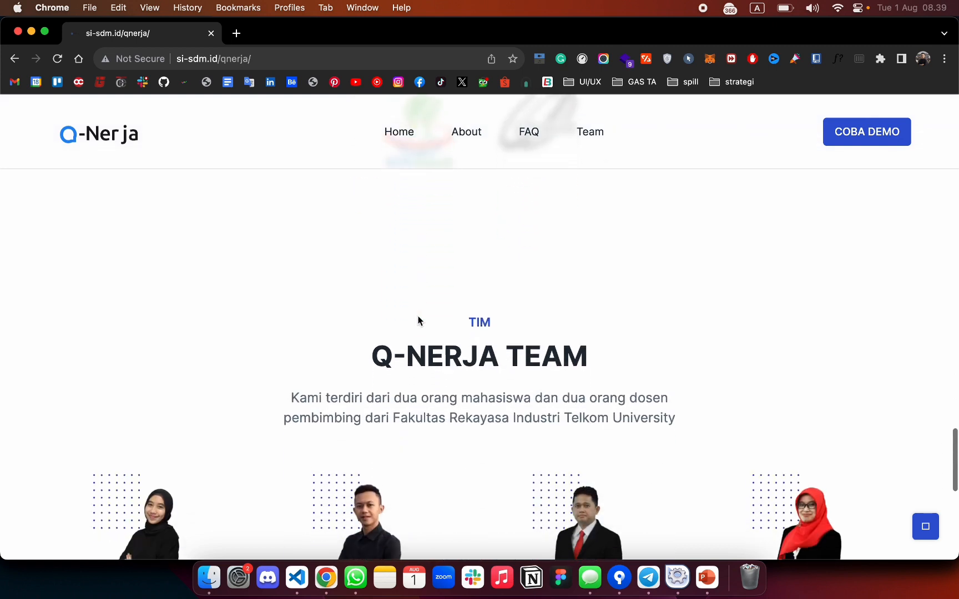
scroll(417, 321, up, 1)
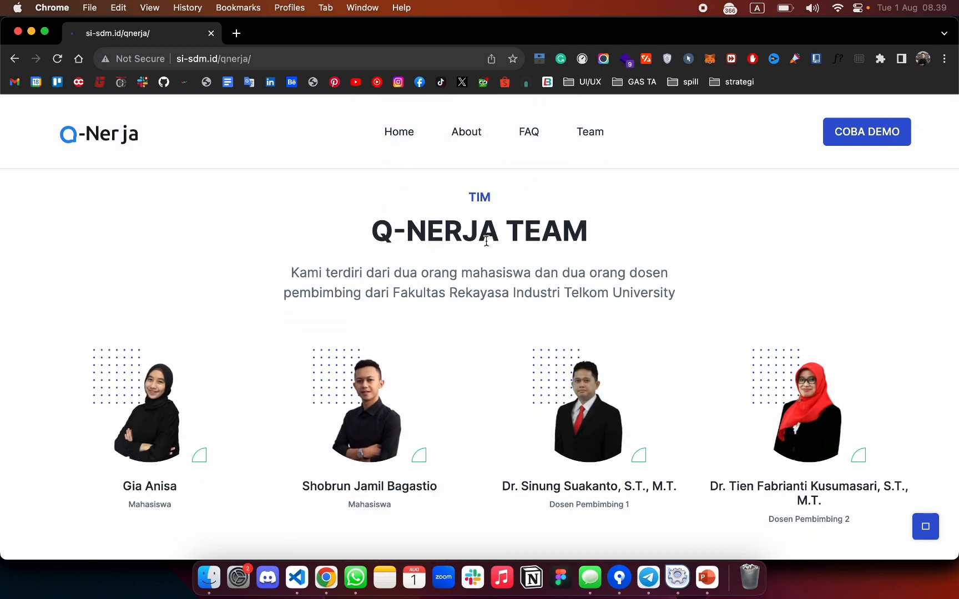
scroll(486, 241, down, 10)
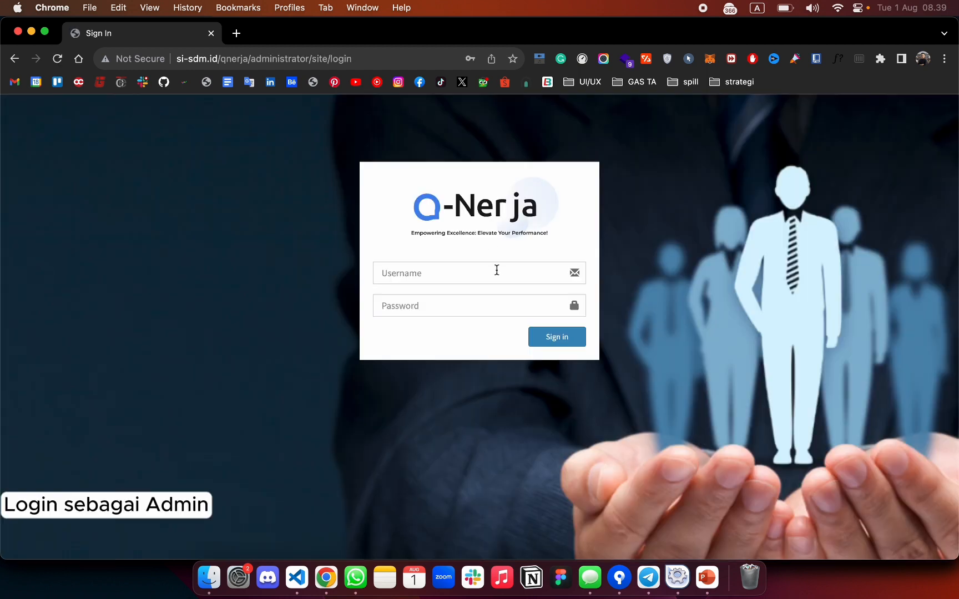
Sign in with the administrator username and password to reach the admin dashboard
click(497, 270)
text(adminkum)
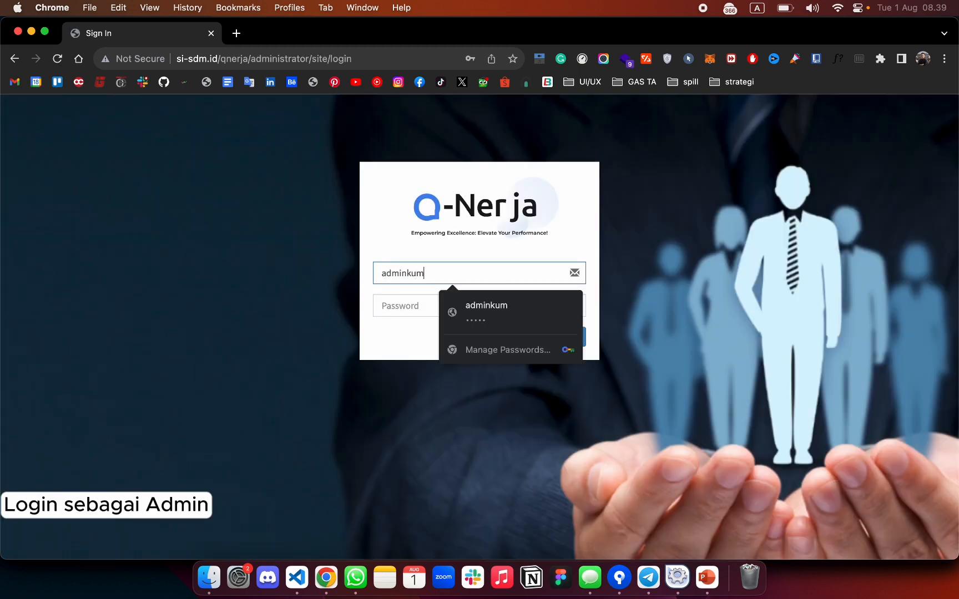
key(Tab)
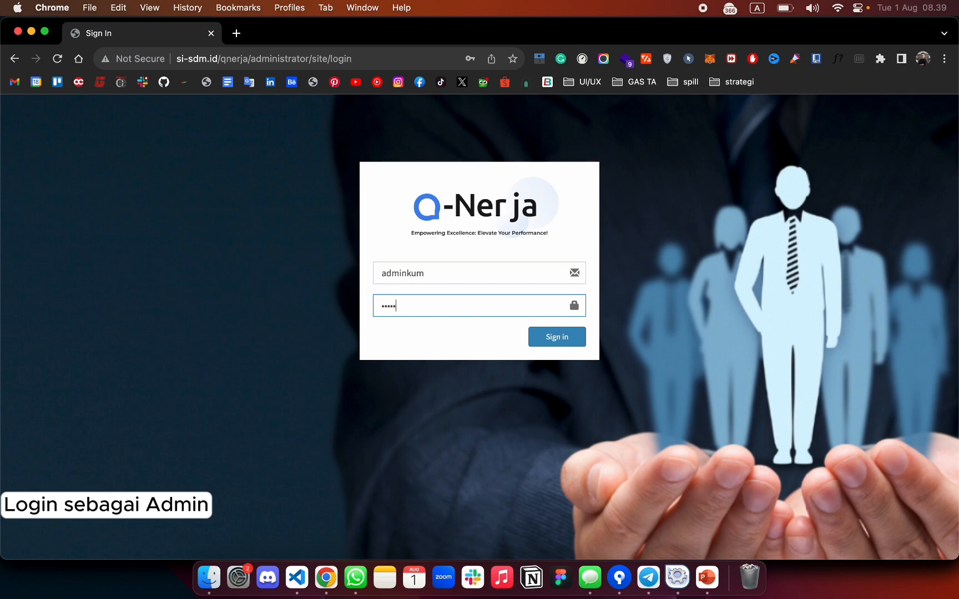
click(556, 338)
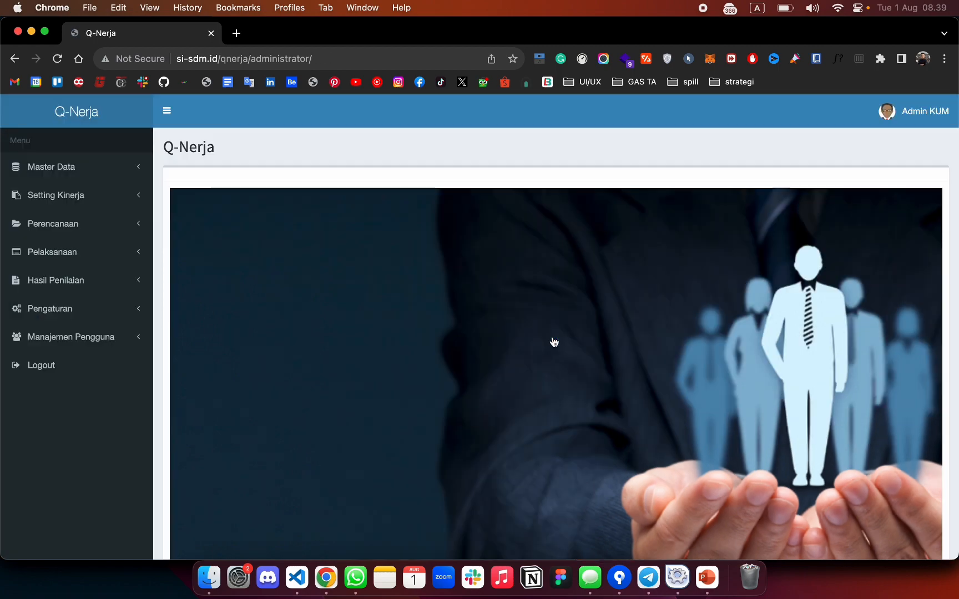
scroll(476, 259, down, 10)
scroll(475, 260, up, 10)
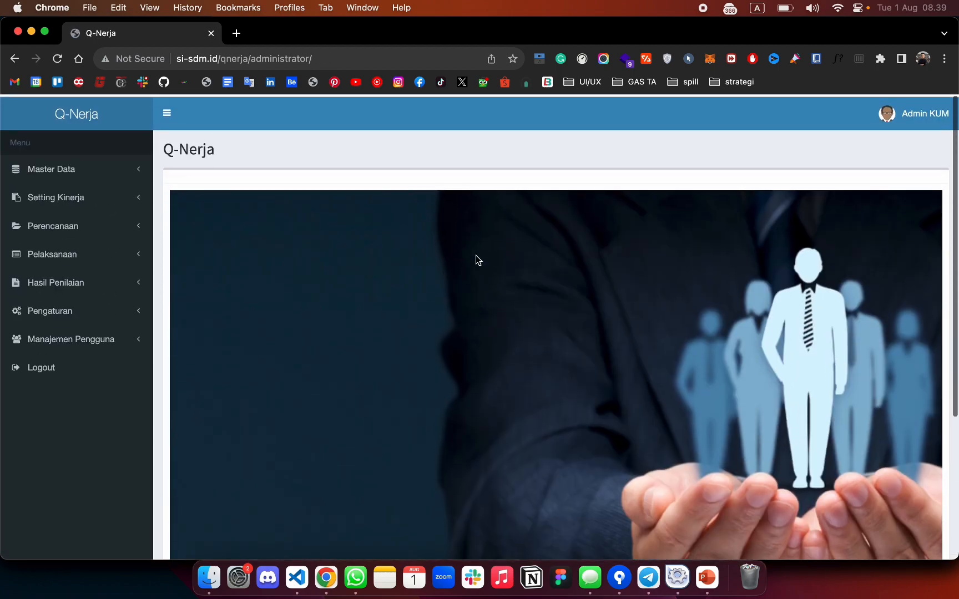
Open Master Data > Data Pegawai and start a new employee record
click(128, 167)
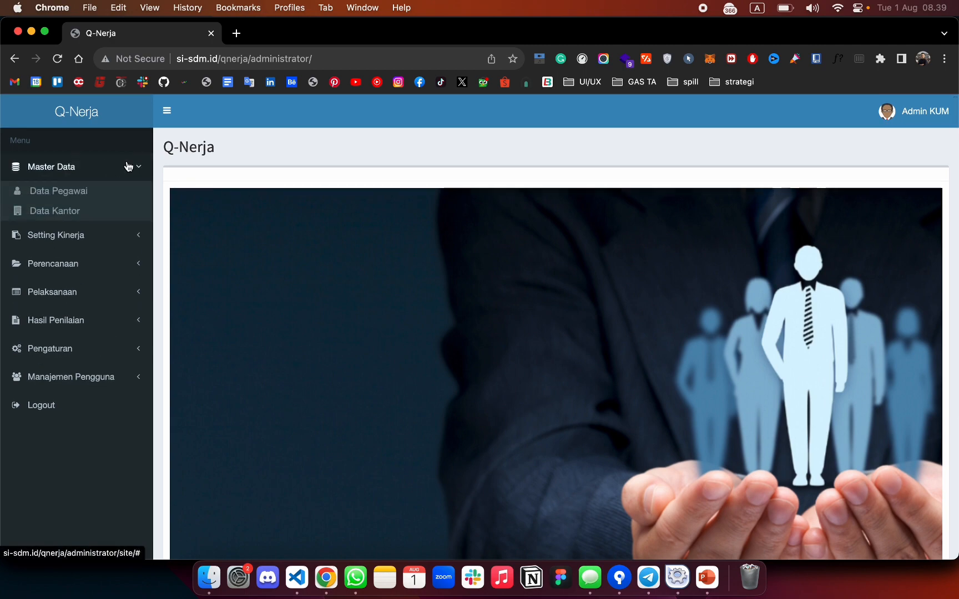
click(77, 190)
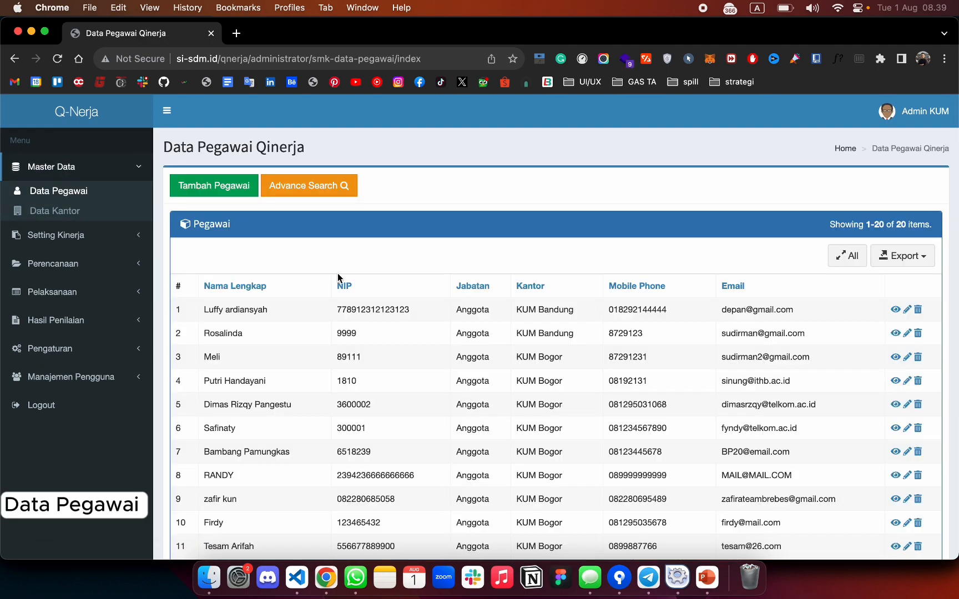
scroll(344, 283, down, 5)
scroll(354, 292, down, 4)
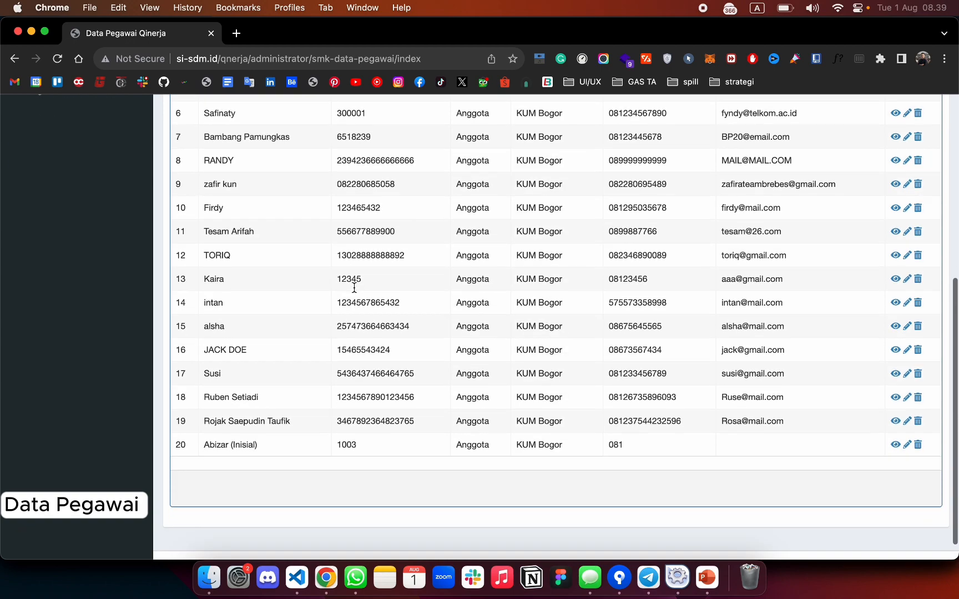
scroll(353, 289, up, 8)
scroll(353, 287, up, 1)
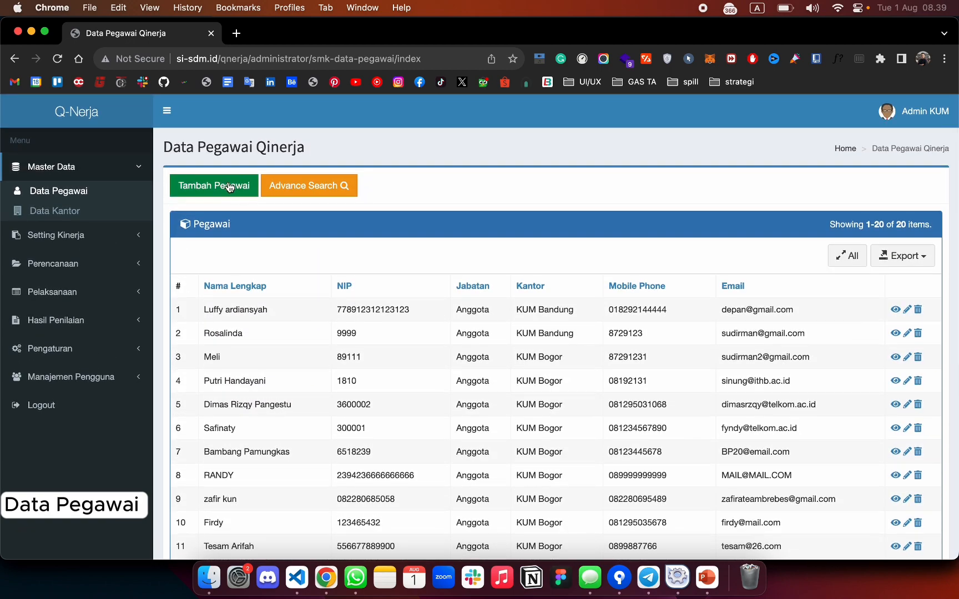
click(225, 187)
Enter the employee's NIP, full name, gender, birth date 2001-07-30, and saved address, phone and e-mail
click(334, 198)
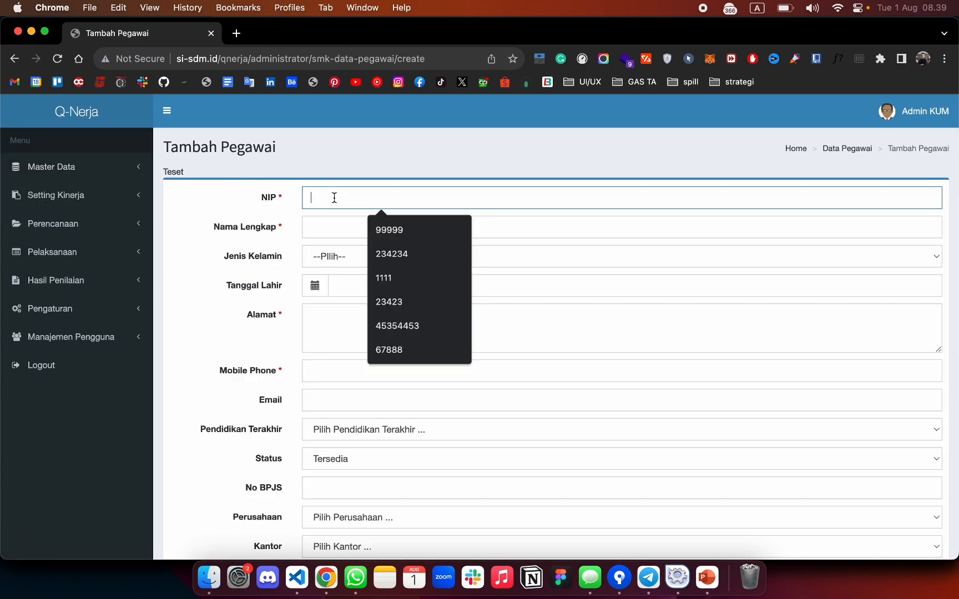
text(231411)
click(325, 226)
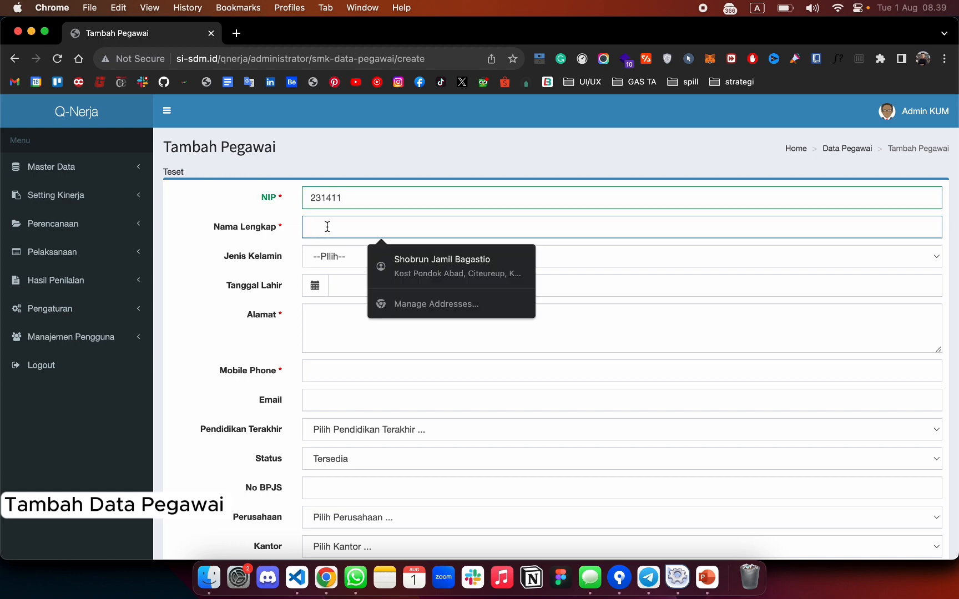
text(Rahwana Abadi)
key(Tab)
key(p)
key(Tab)
text(2001-07-30)
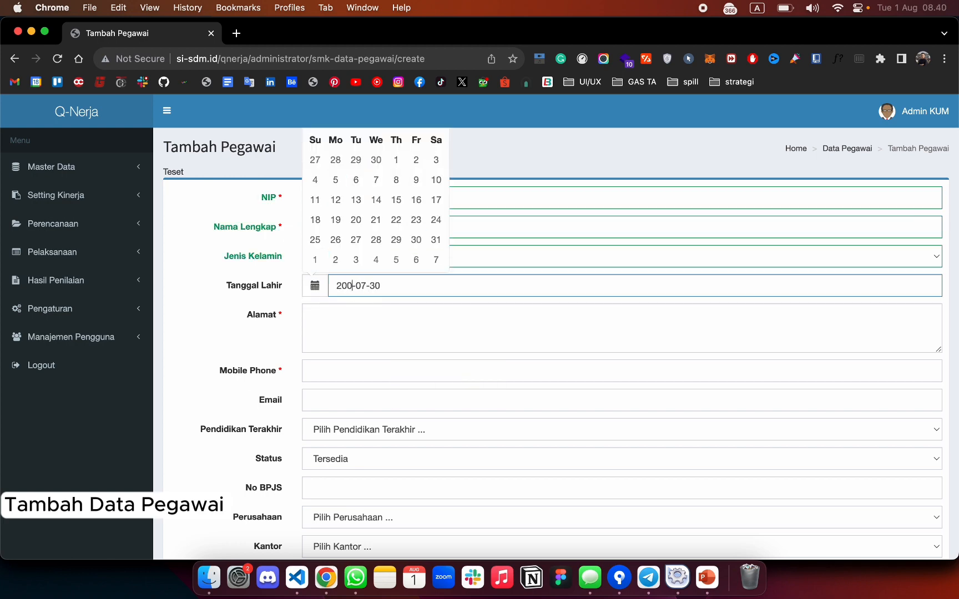
click(388, 333)
click(410, 373)
Set education, status Bekerja, the BPJS number and office KUM Bandung, then save the record
key(Tab)
key(s)
key(Tab)
key(b)
key(Tab)
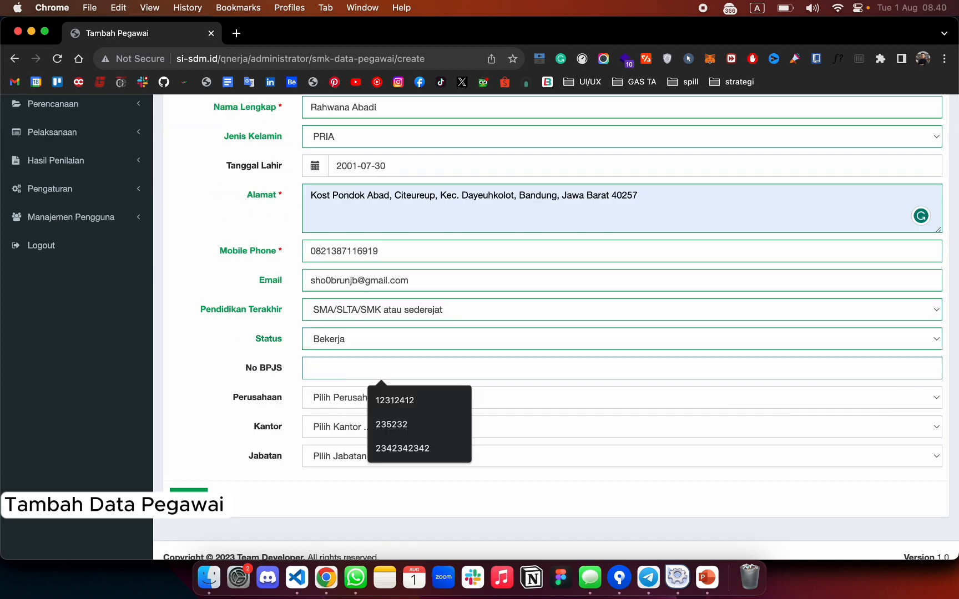
text(23542523)
click(342, 426)
click(343, 444)
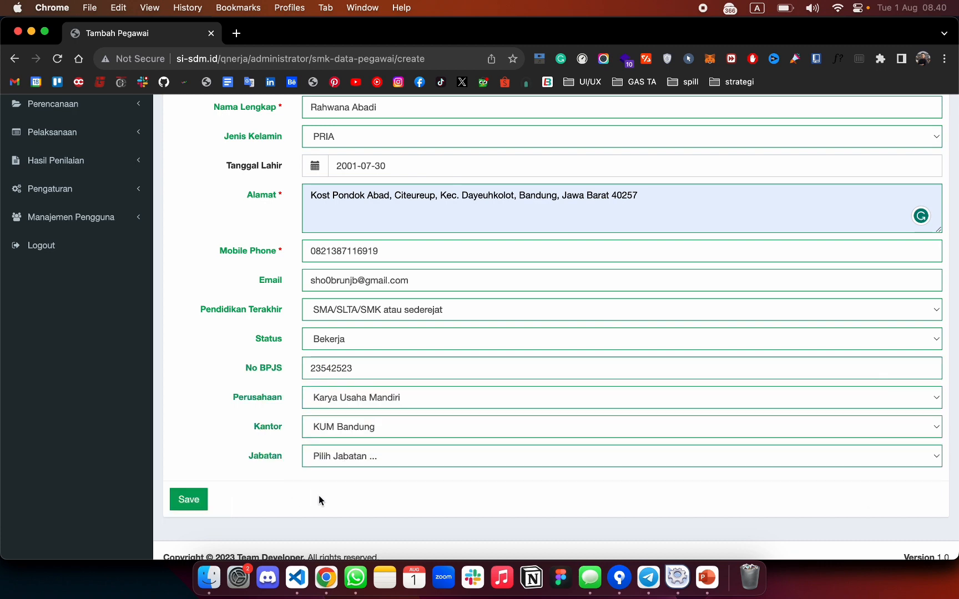
scroll(319, 495, up, 1)
scroll(318, 494, up, 2)
scroll(319, 495, down, 3)
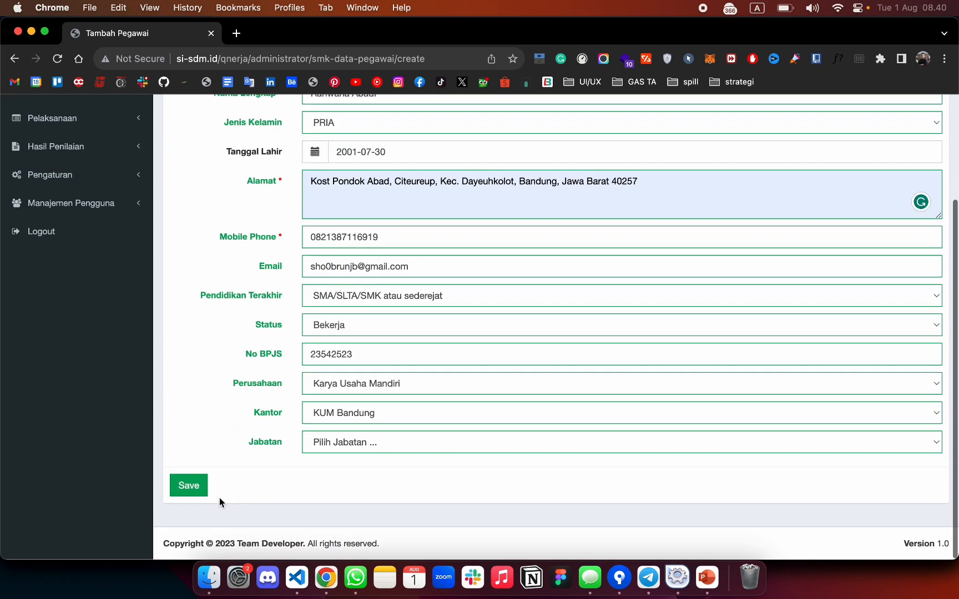
click(192, 486)
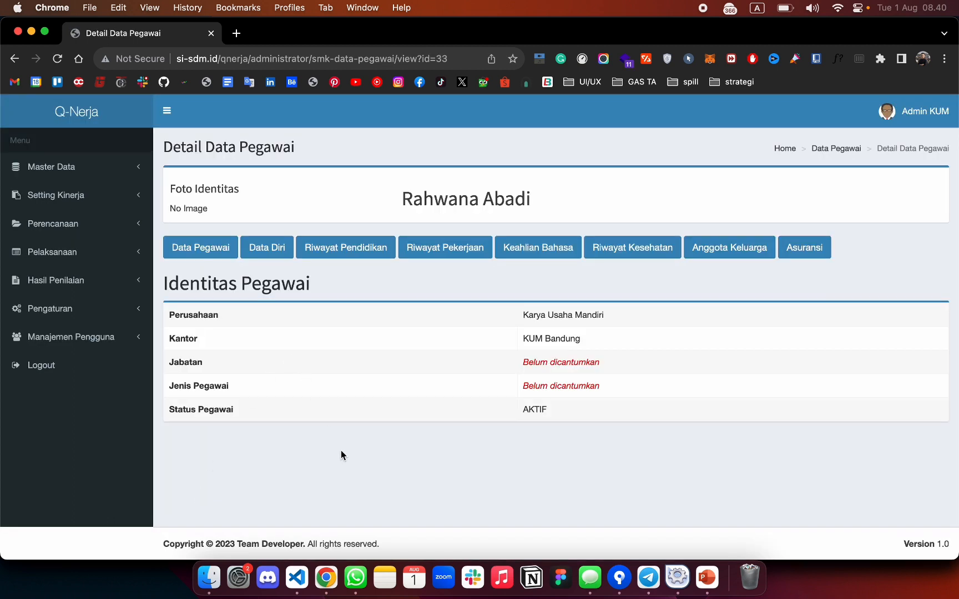
Edit the KUM Bandung office and save its address Jl. Merdeka 26 Papua, Kab. Bandung
click(121, 175)
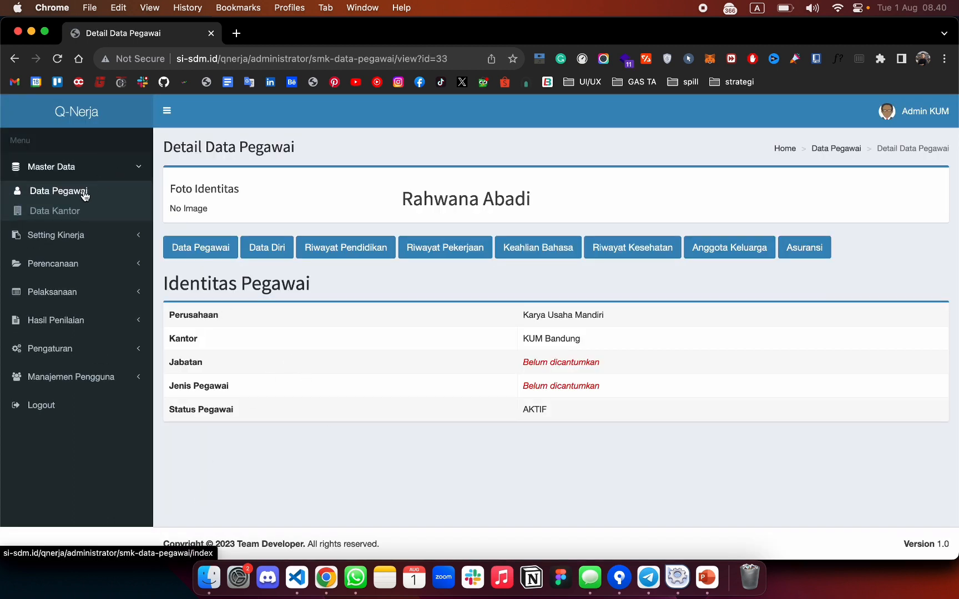
click(70, 211)
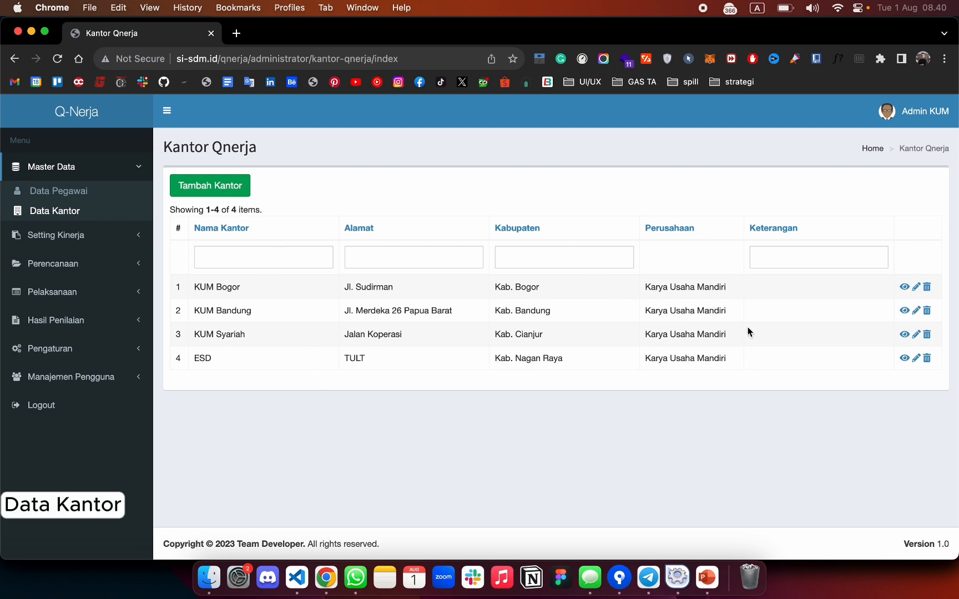
click(916, 310)
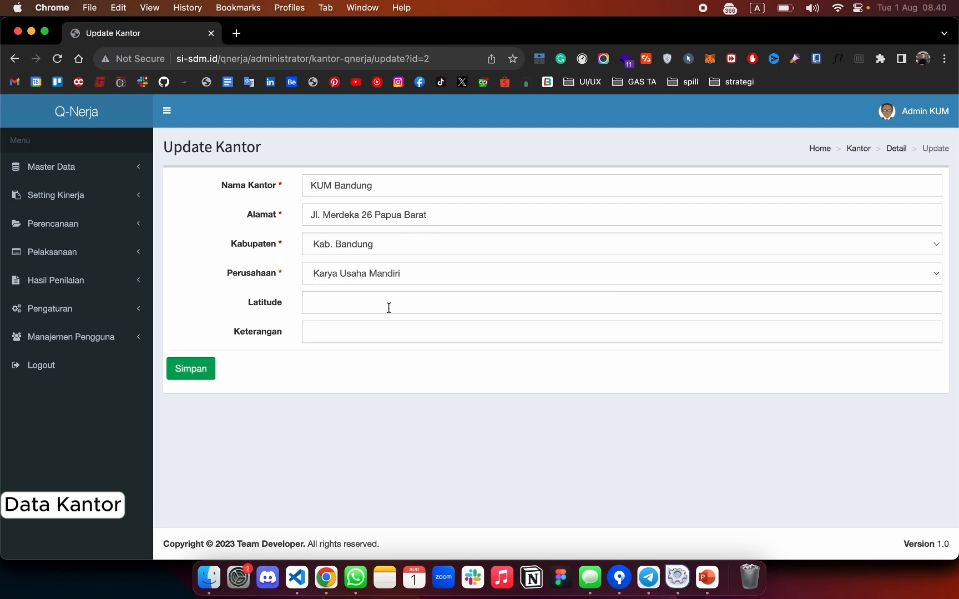
click(441, 219)
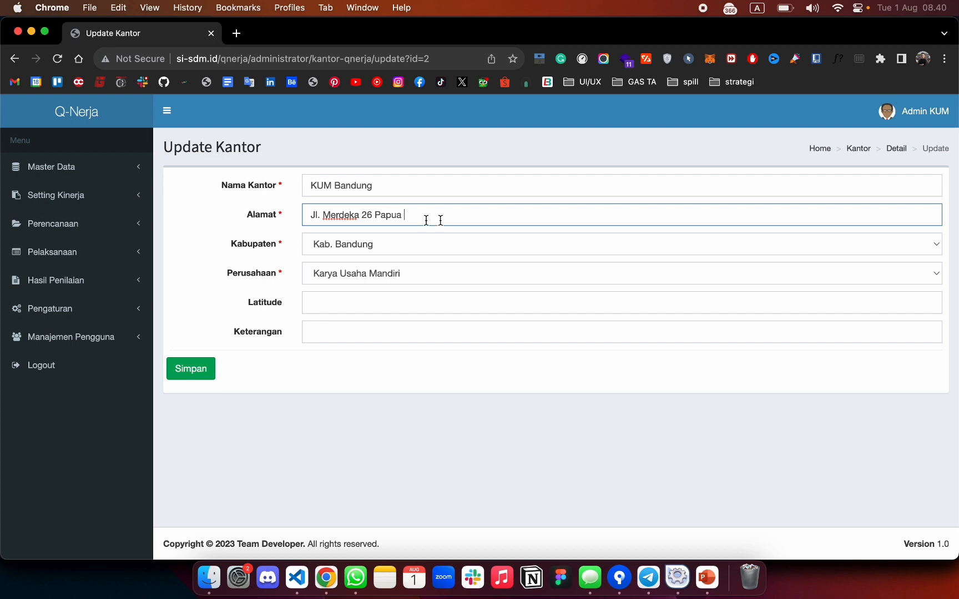
click(200, 376)
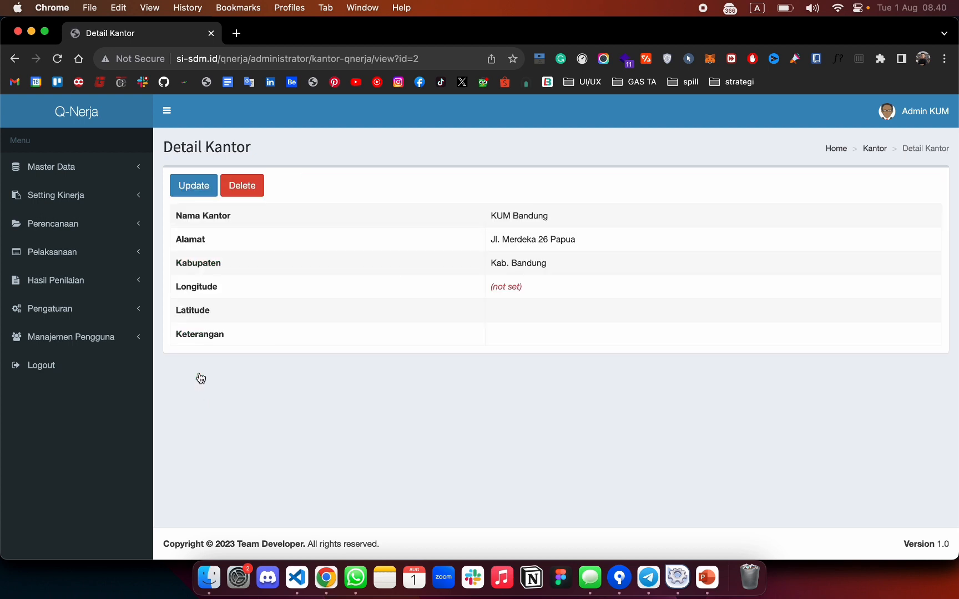
click(95, 204)
Look through the assessment period, aspect and value-range lists under Setting Kinerja
click(84, 217)
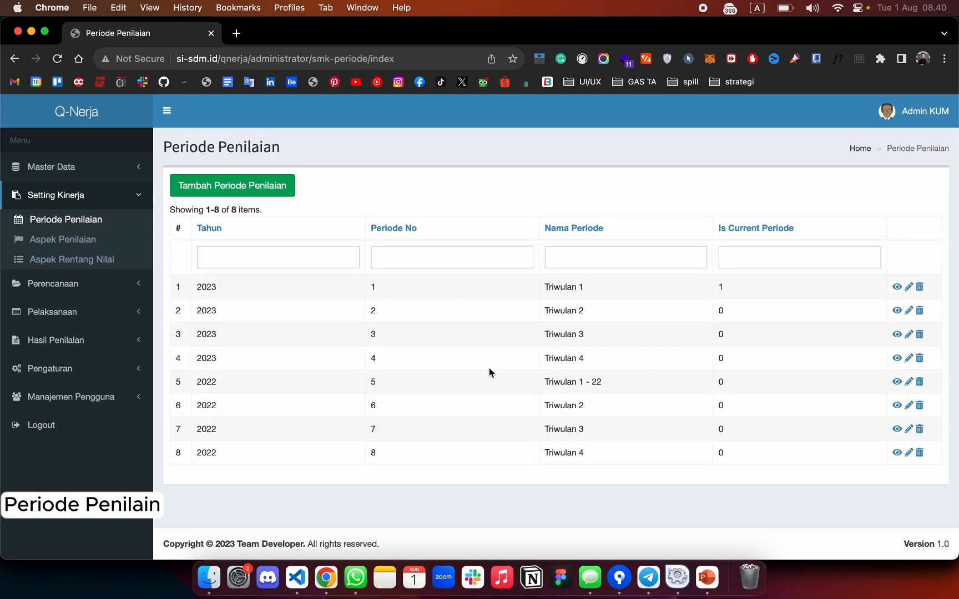
click(81, 239)
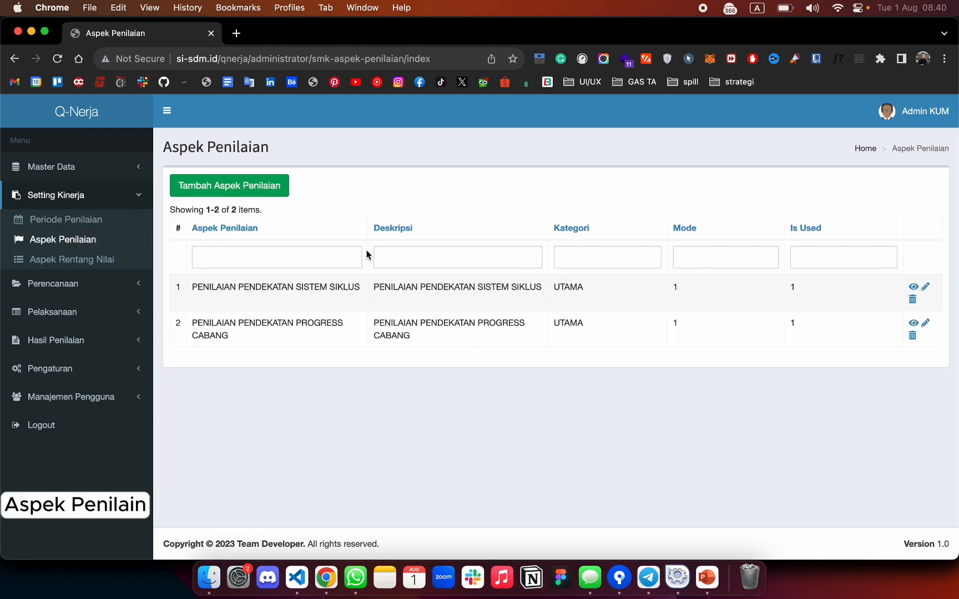
click(101, 259)
scroll(406, 339, down, 5)
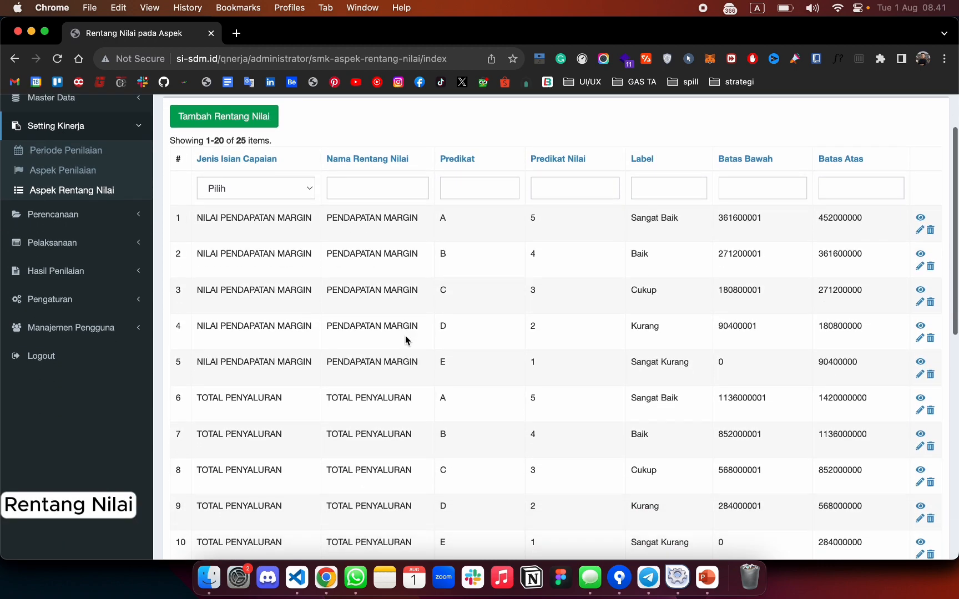
scroll(406, 340, down, 6)
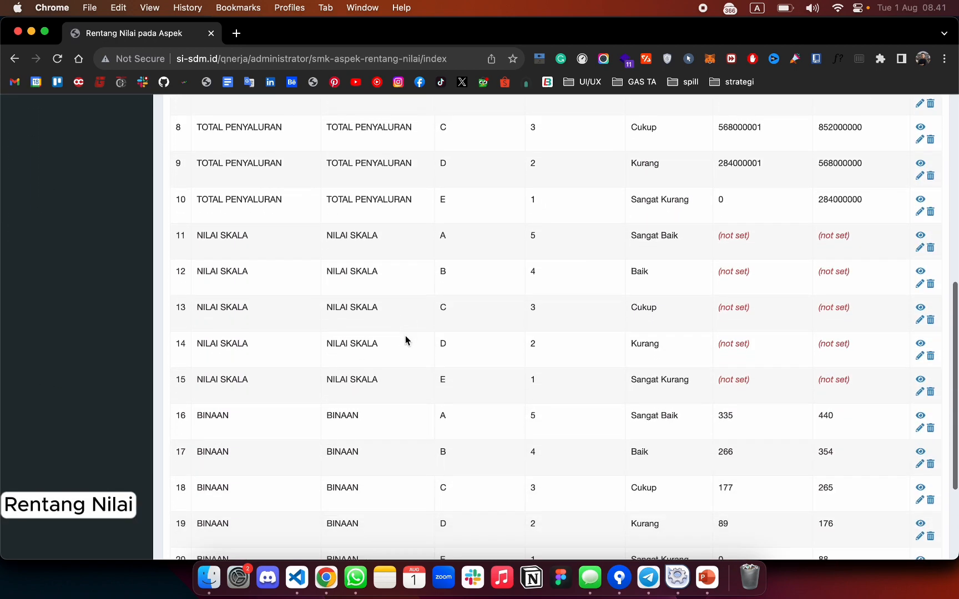
scroll(405, 335, up, 10)
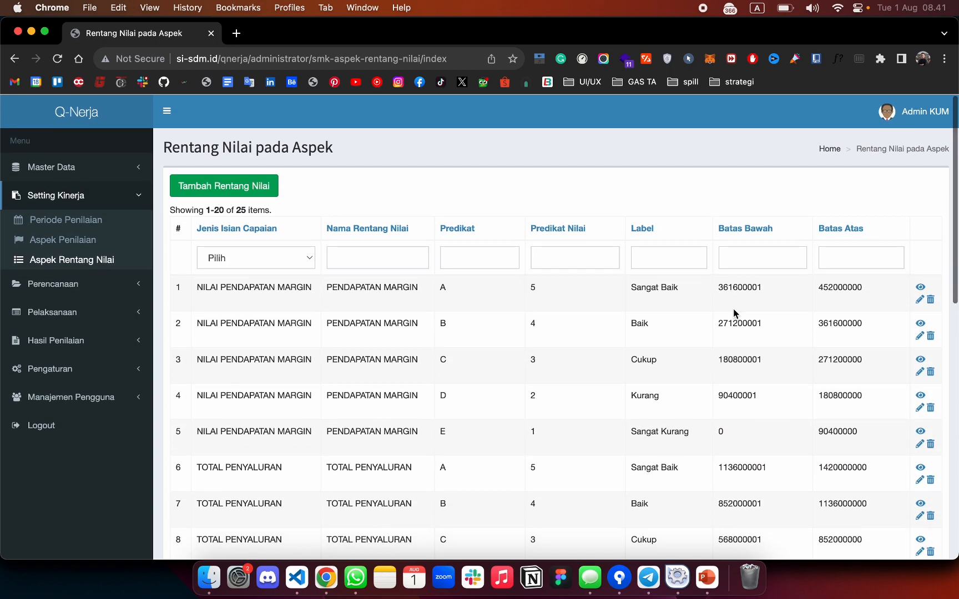
Change the PENDAPATAN MARGIN grade A Batas Atas to 452000001 and save it
click(921, 300)
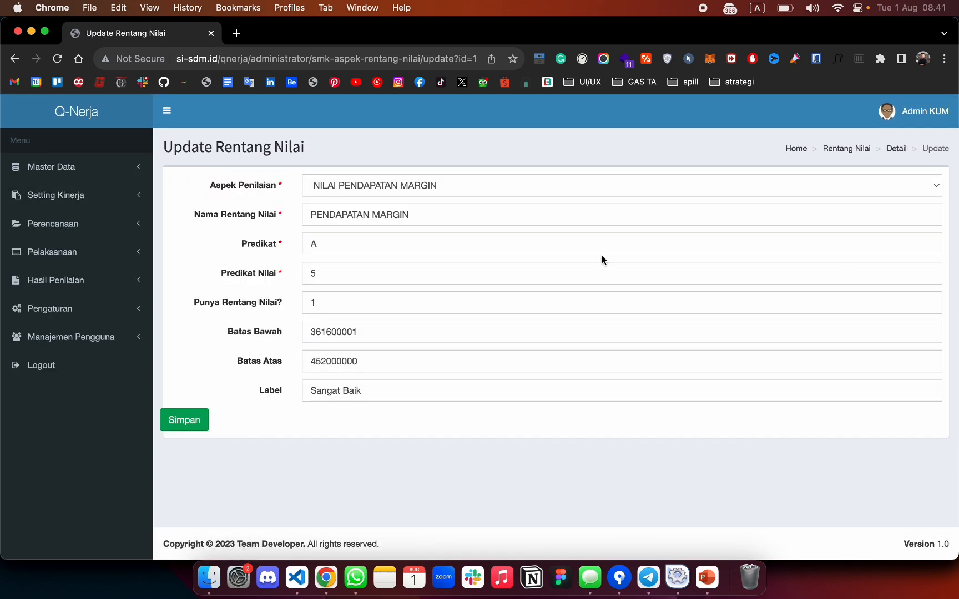
click(368, 363)
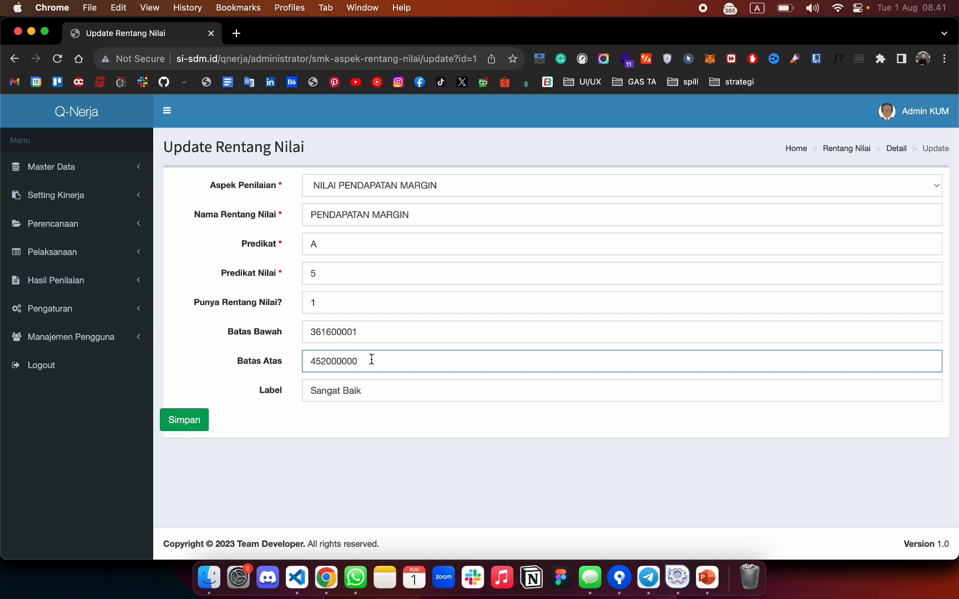
click(336, 439)
click(183, 420)
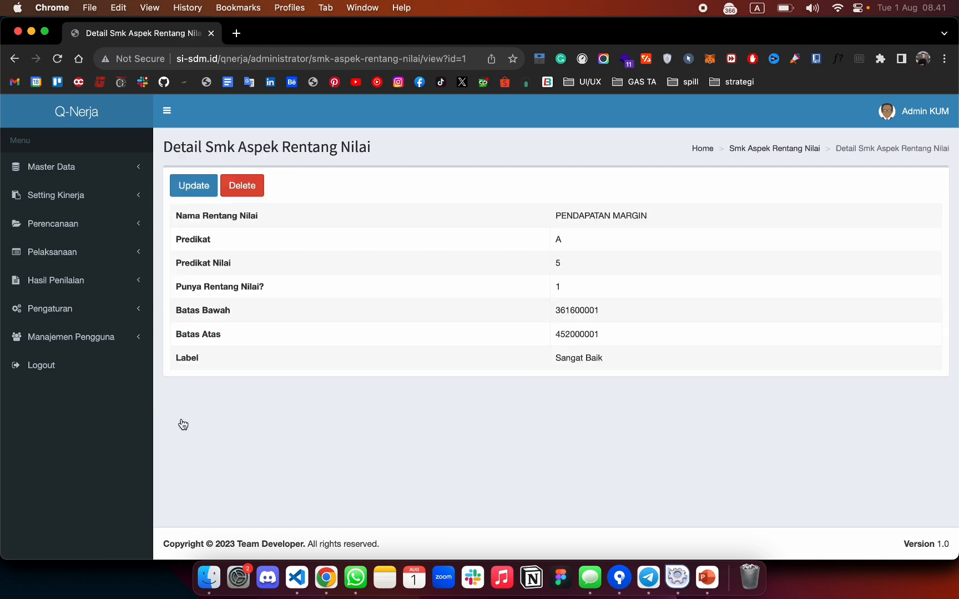
click(96, 203)
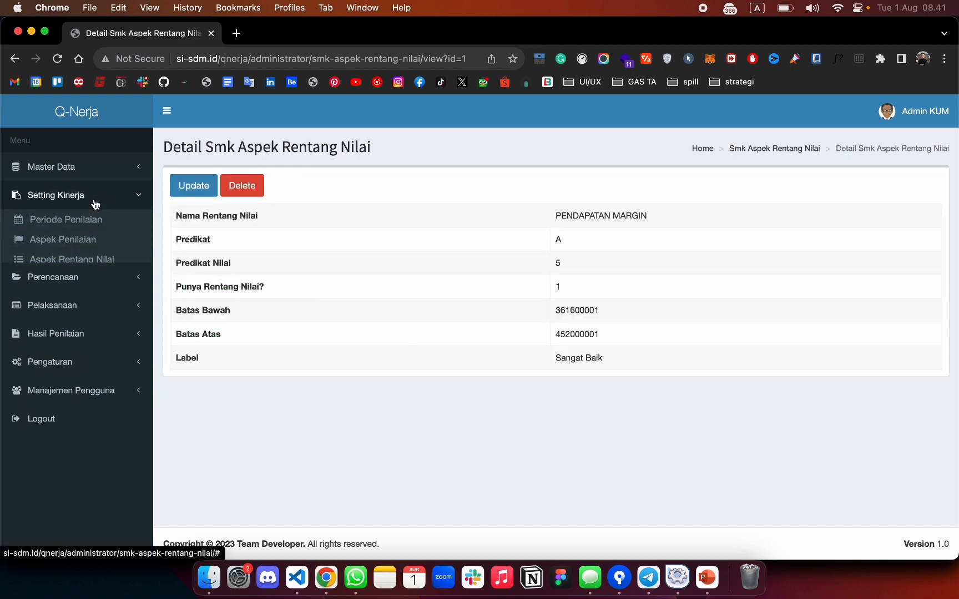
click(86, 278)
Show the 2023 Triwulan 1 plan indicators, including its Progress Cabang tab
click(78, 257)
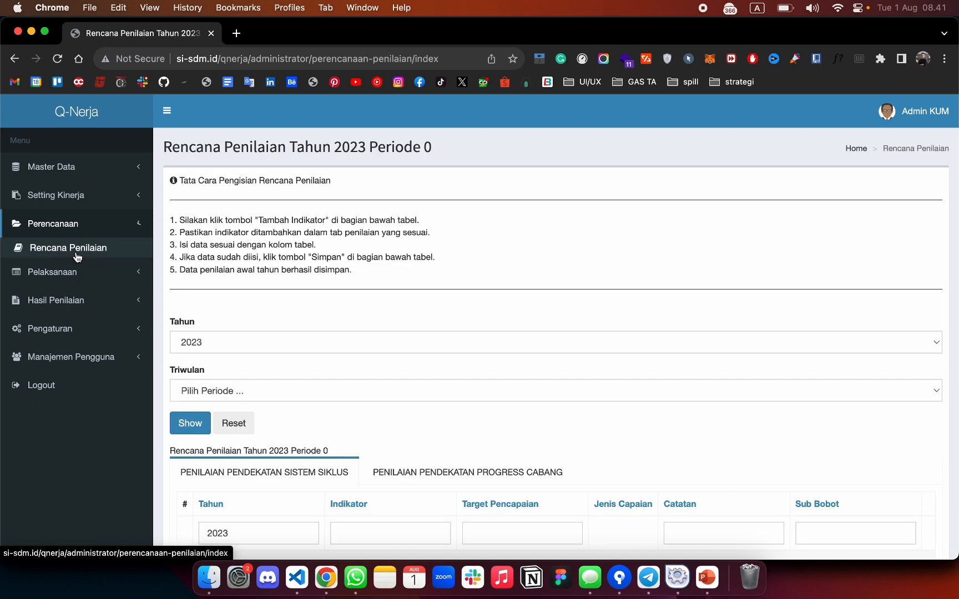
scroll(274, 304, down, 1)
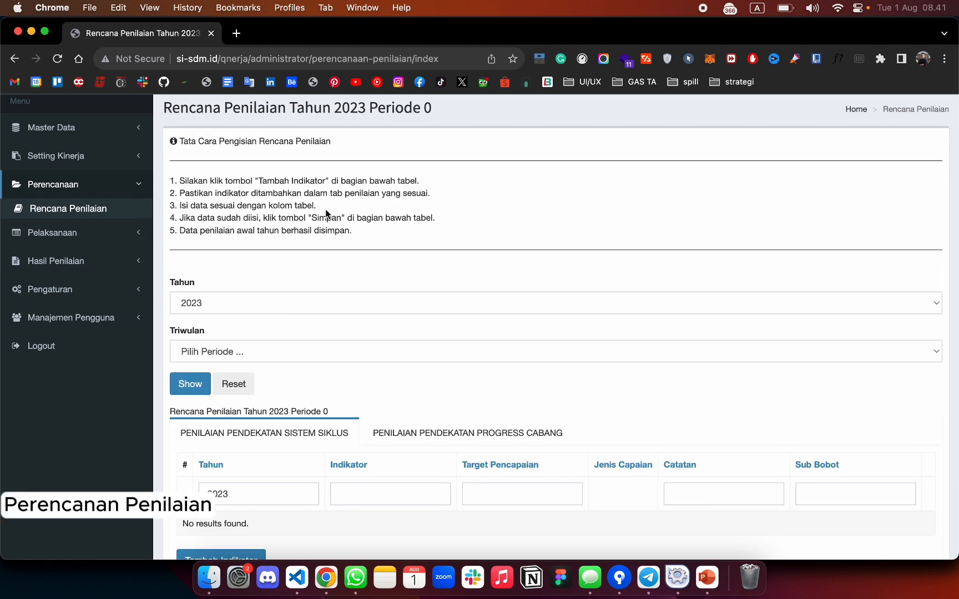
click(200, 352)
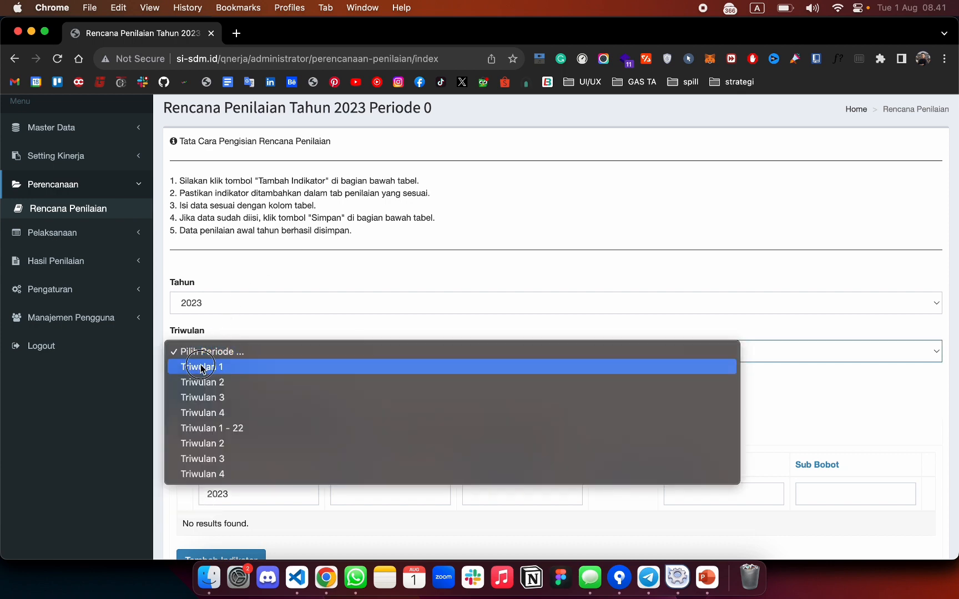
click(201, 368)
click(203, 393)
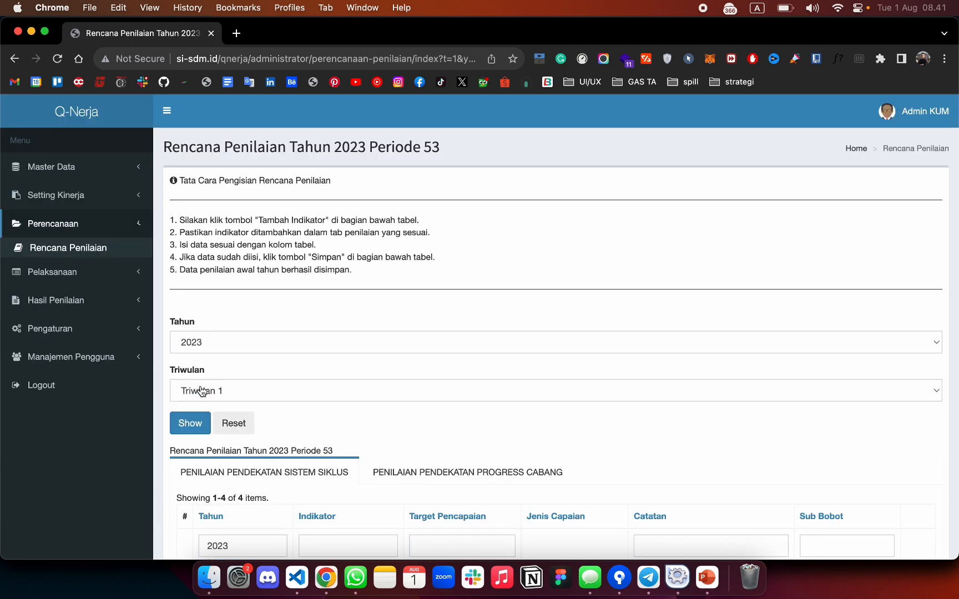
scroll(340, 338, down, 5)
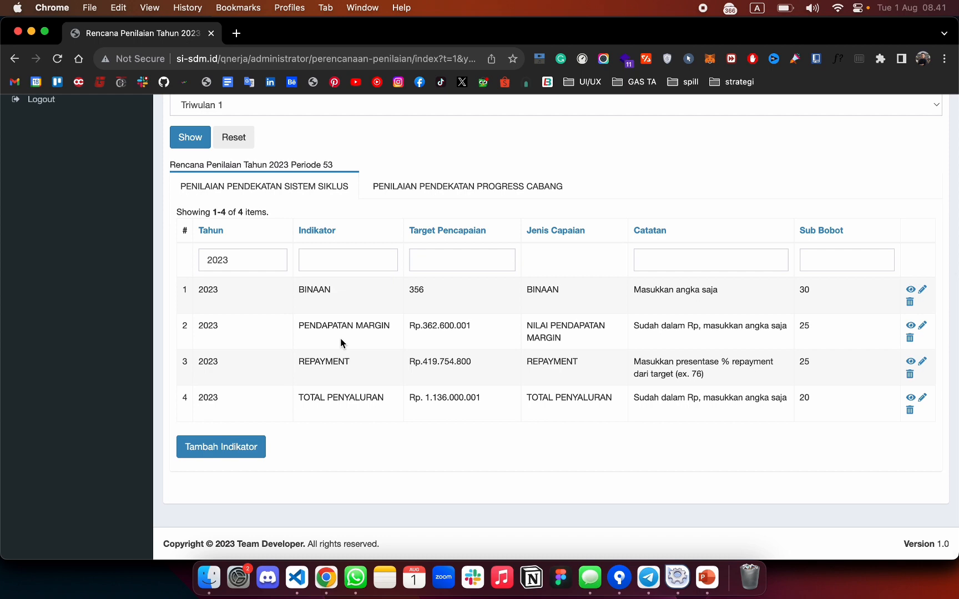
scroll(386, 383, up, 3)
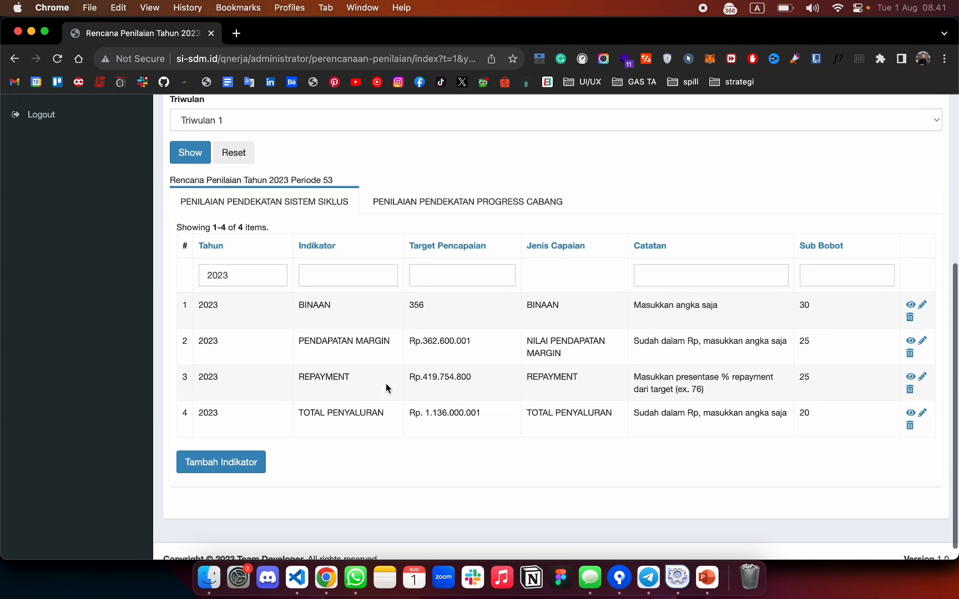
click(400, 304)
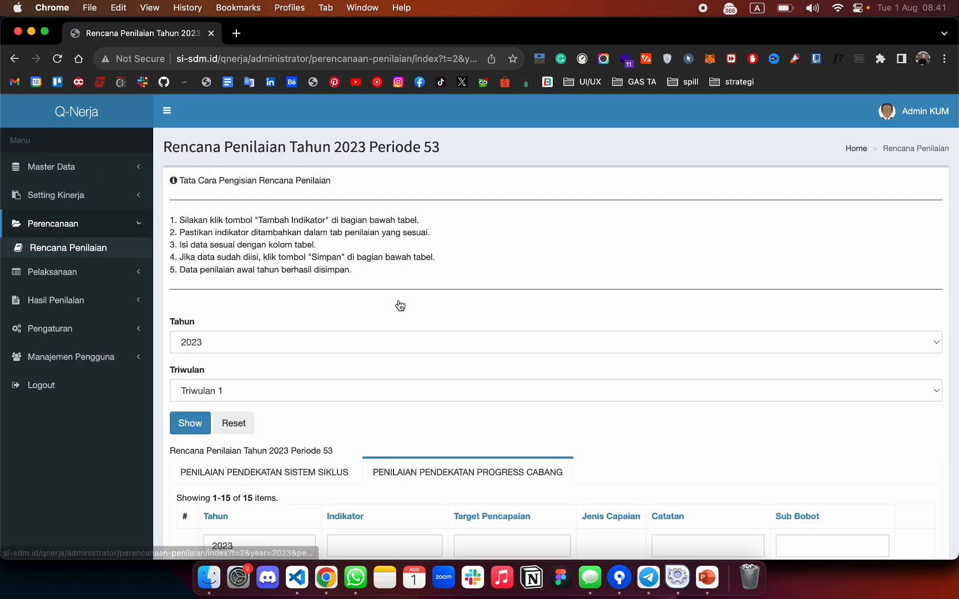
scroll(399, 304, down, 8)
scroll(398, 304, down, 7)
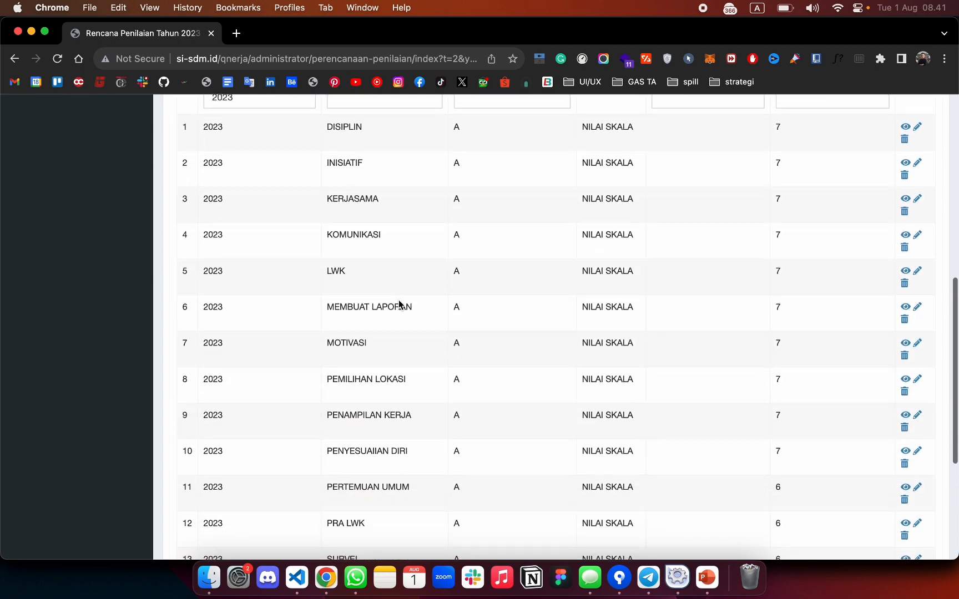
scroll(399, 304, up, 15)
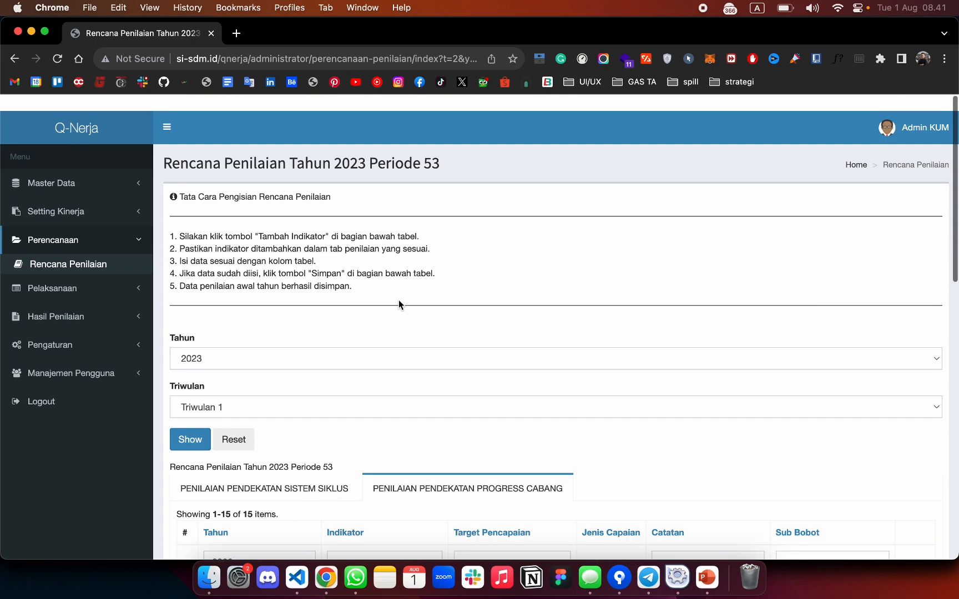
Switch the plan to Triwulan 4, view its Progress Cabang indicators, and start a new indicator
click(247, 390)
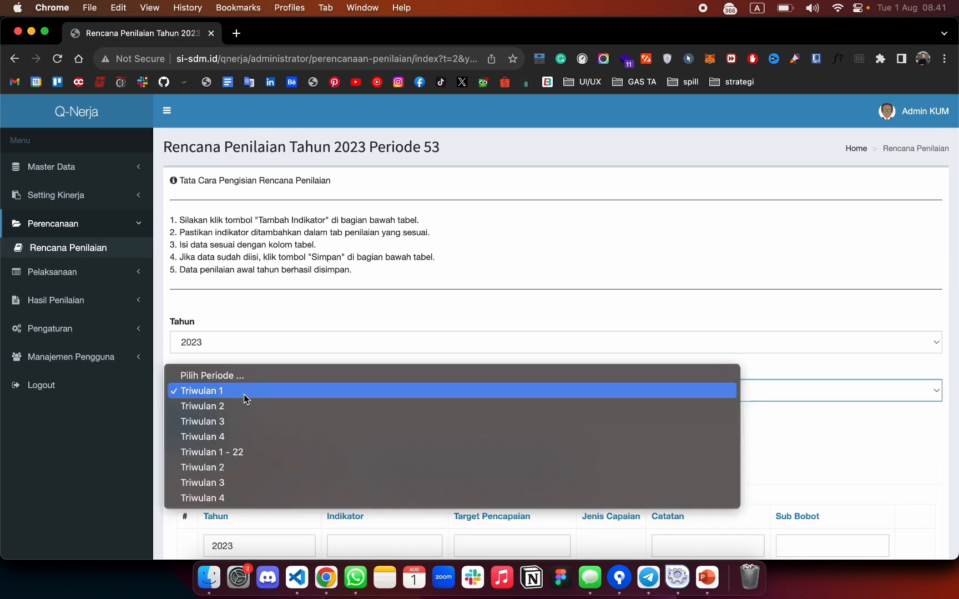
click(226, 437)
scroll(261, 377, down, 5)
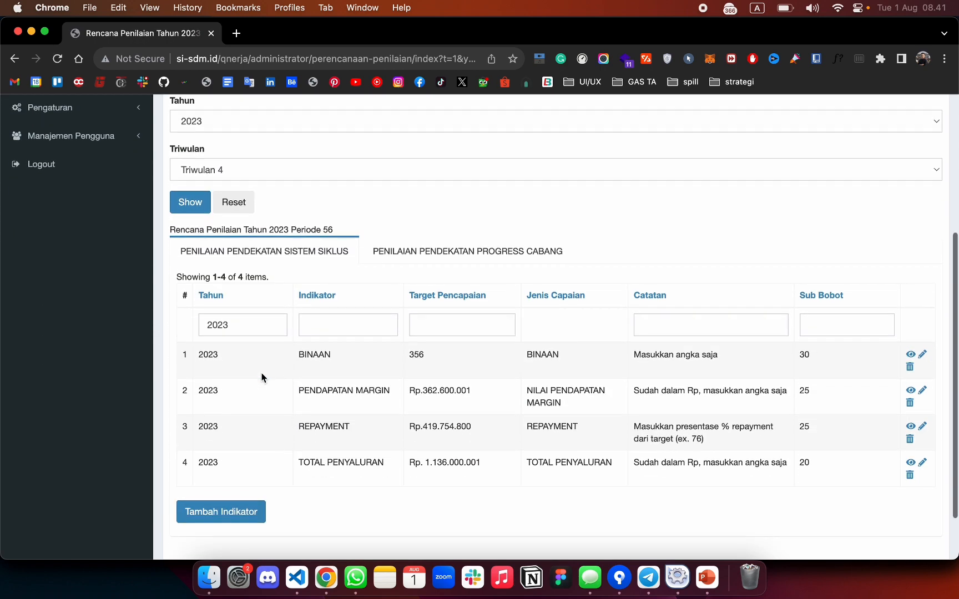
scroll(262, 377, down, 2)
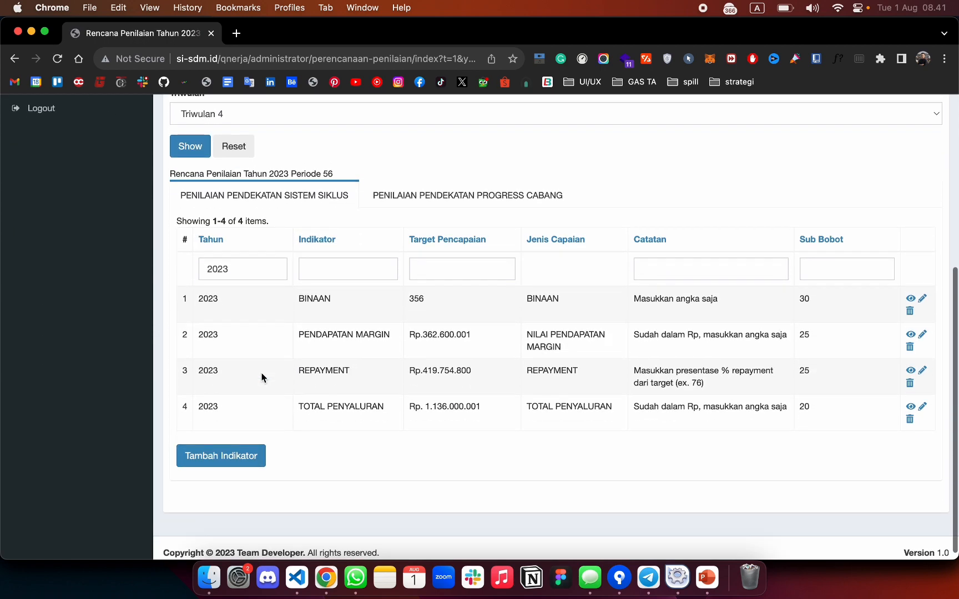
click(476, 210)
scroll(415, 255, down, 8)
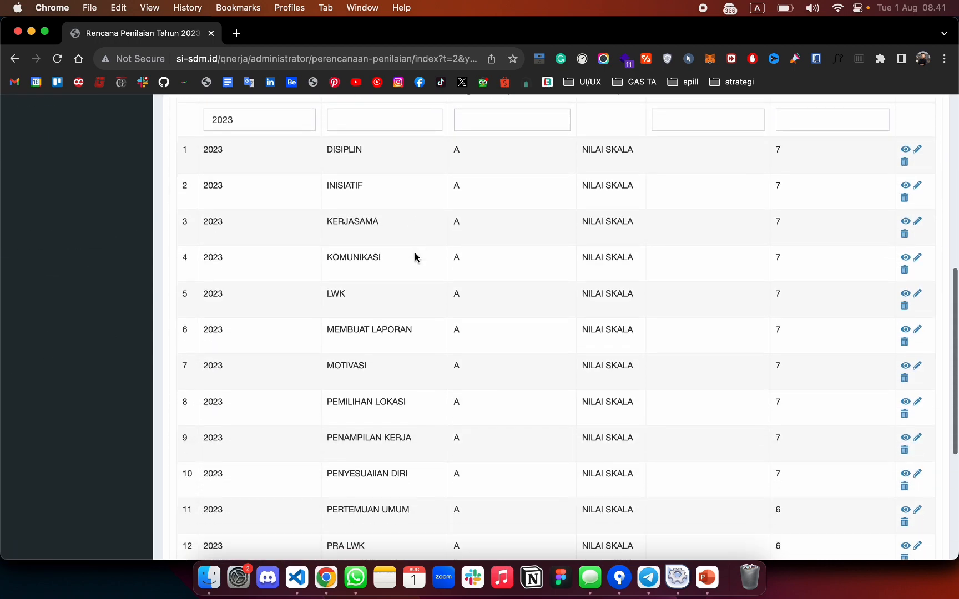
scroll(414, 256, down, 5)
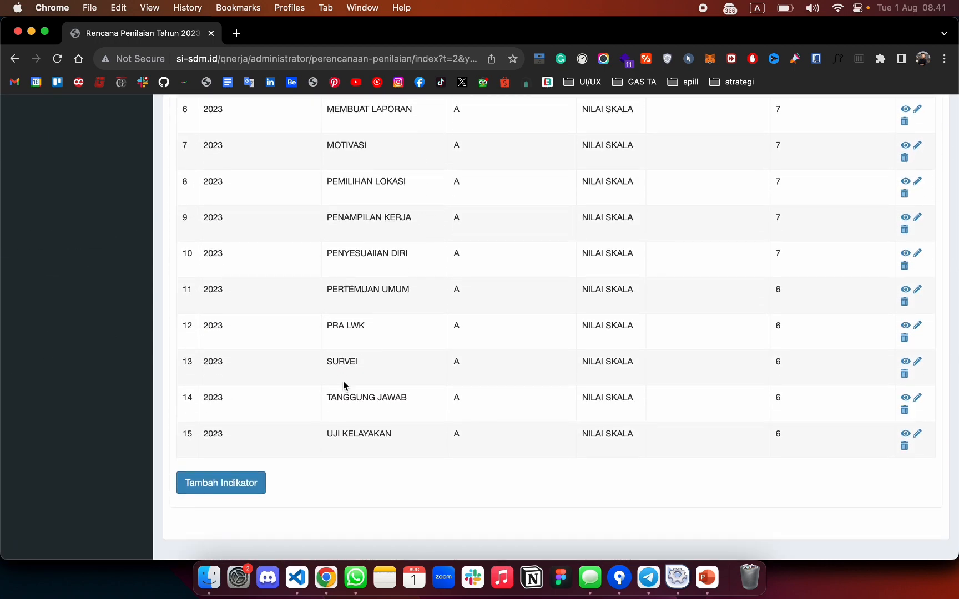
click(251, 483)
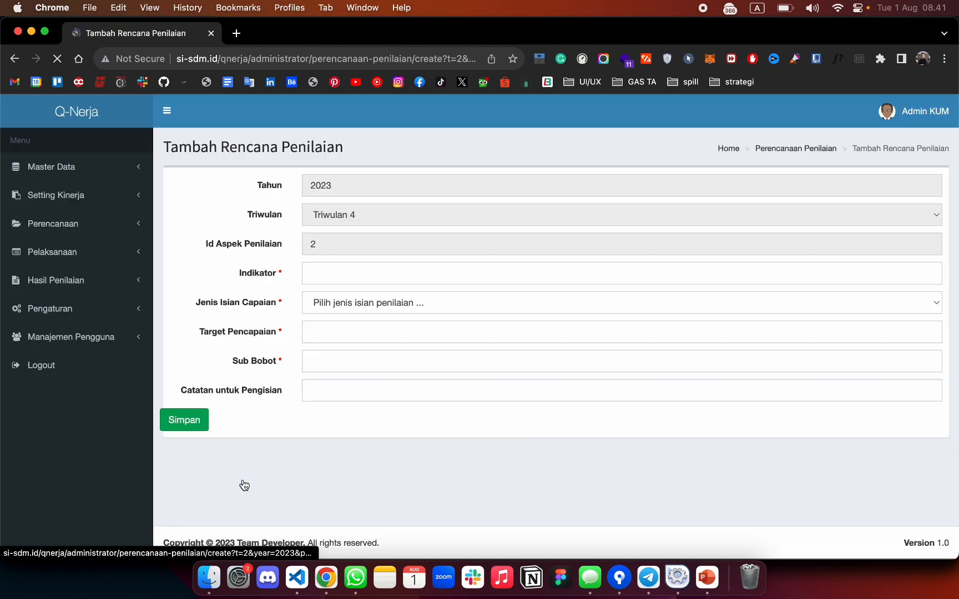
Add the KEJUJURAN indicator with NILAI SKALA achievement, target A and sub-weight 5
click(330, 277)
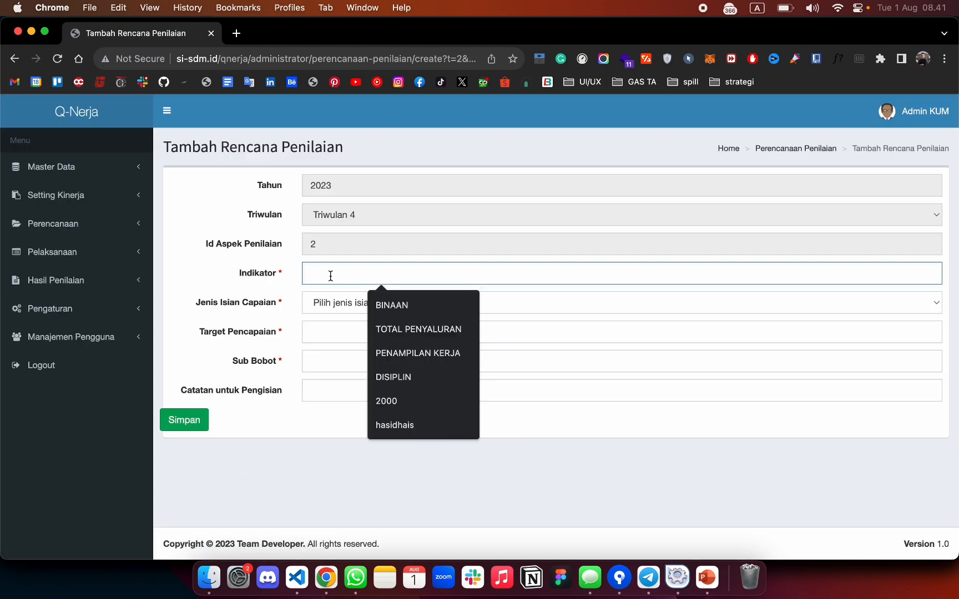
text(K)
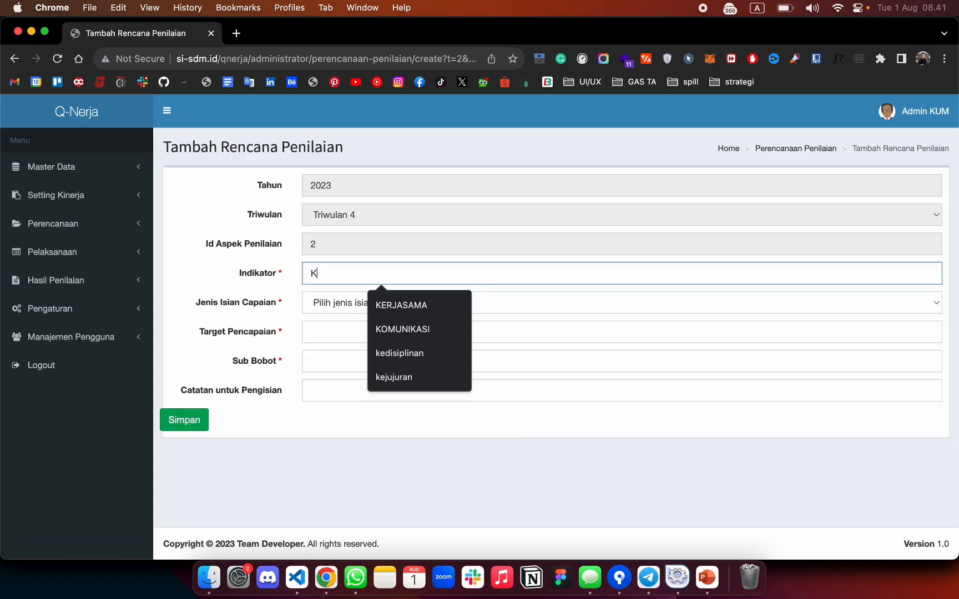
text(EJUJURAN)
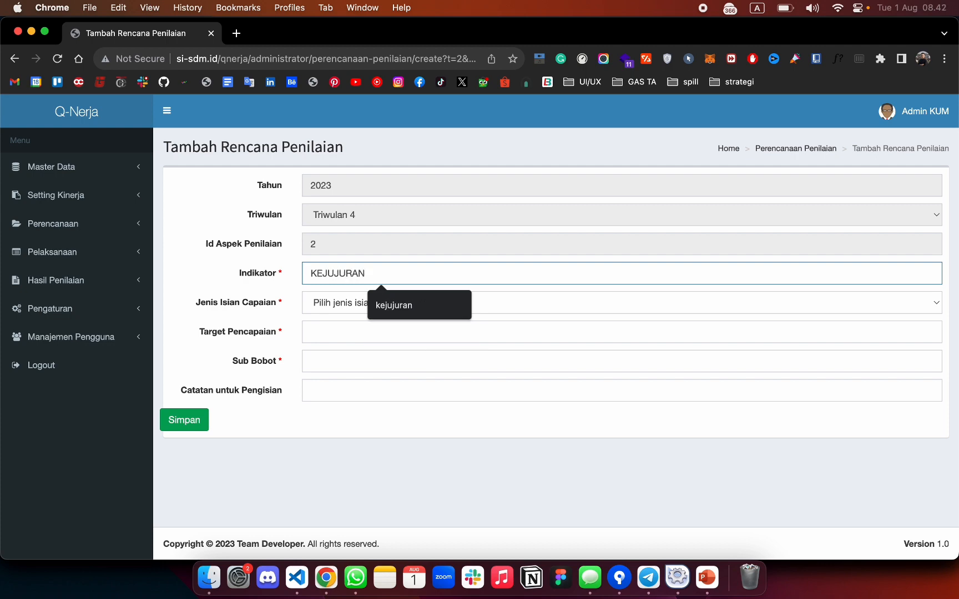
click(319, 310)
click(327, 325)
click(355, 335)
text(A)
key(Tab)
text(5)
key(Tab)
key(Return)
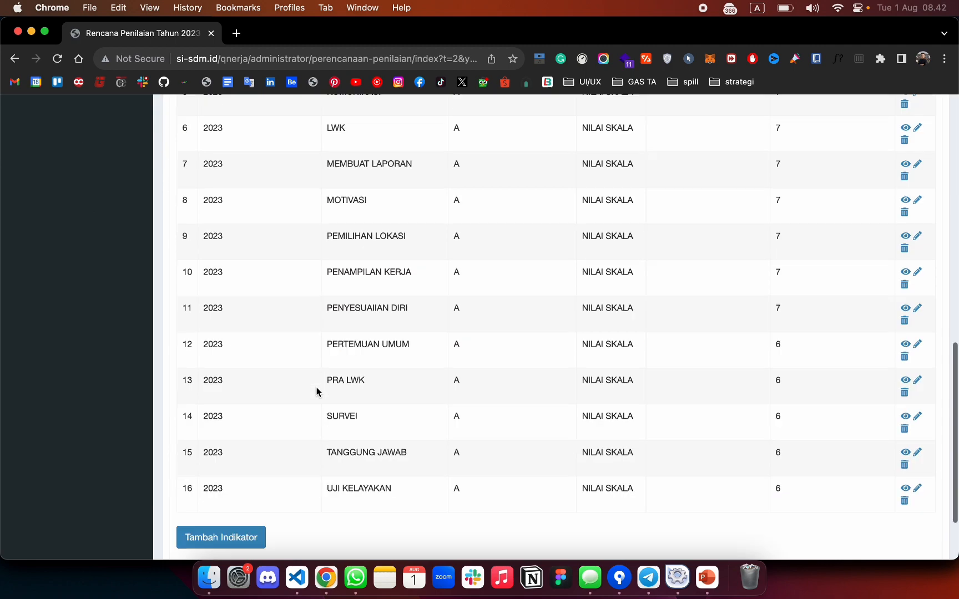
Delete the KEJUJURAN indicator from the Progress Cabang list and confirm the deletion
scroll(317, 392, up, 5)
scroll(317, 392, up, 2)
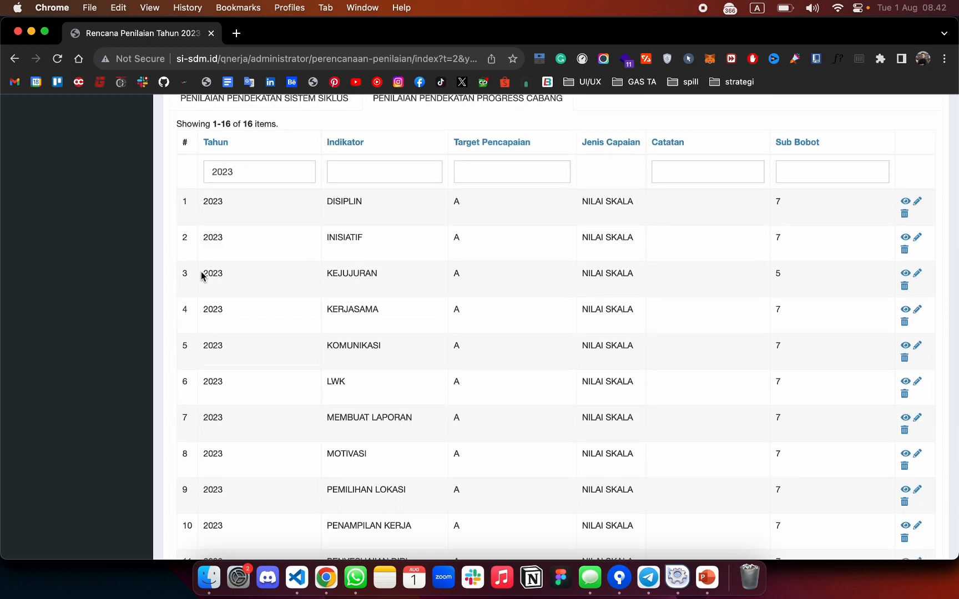
drag(202, 276, 910, 351)
scroll(911, 351, up, 3)
click(905, 351)
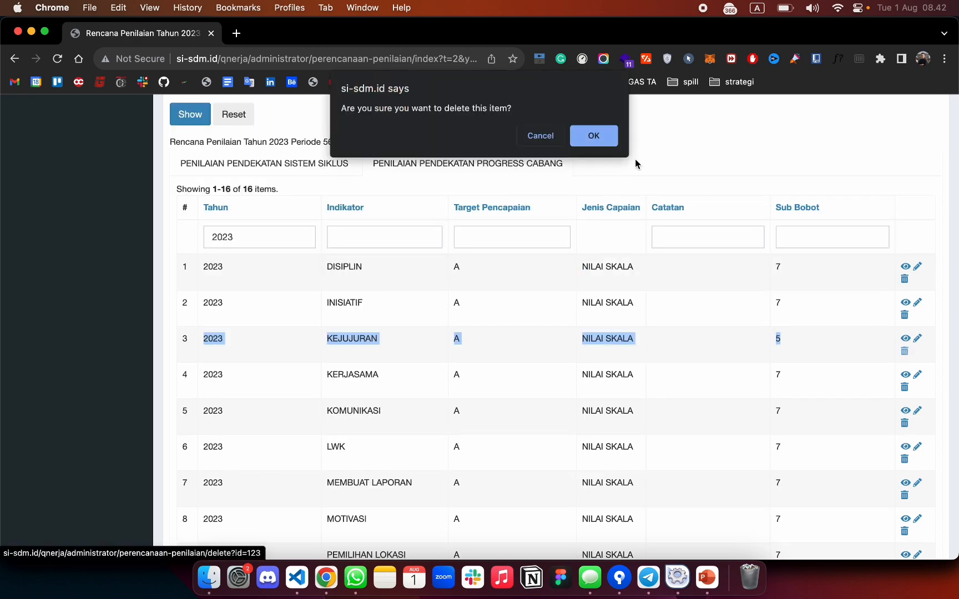
click(608, 137)
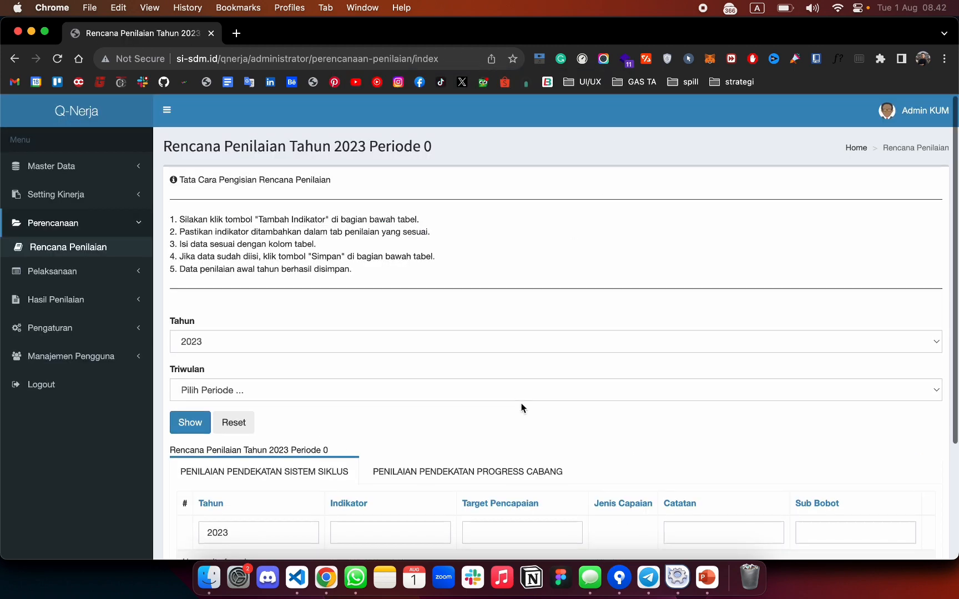
scroll(520, 407, down, 5)
scroll(161, 244, up, 3)
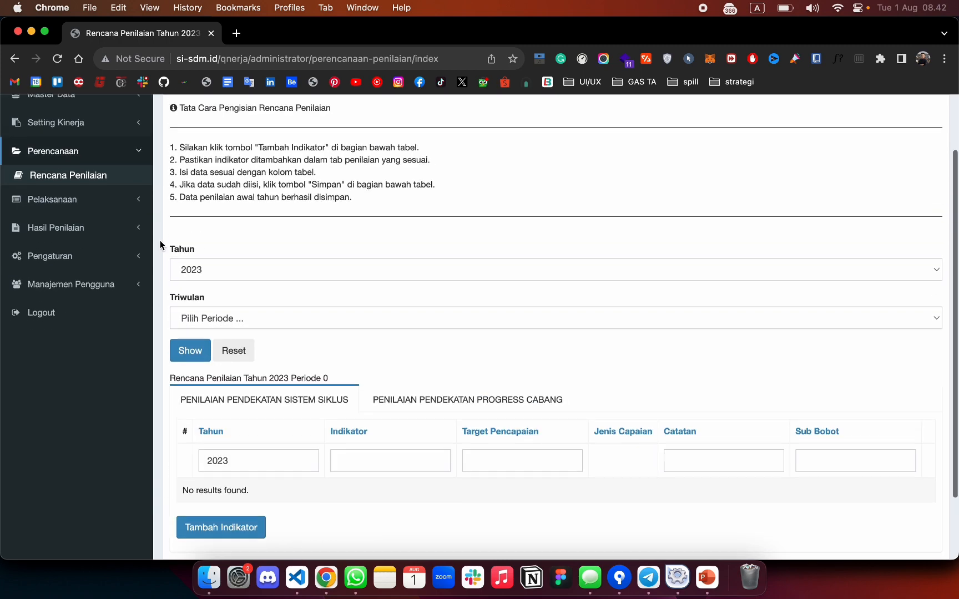
scroll(161, 244, up, 1)
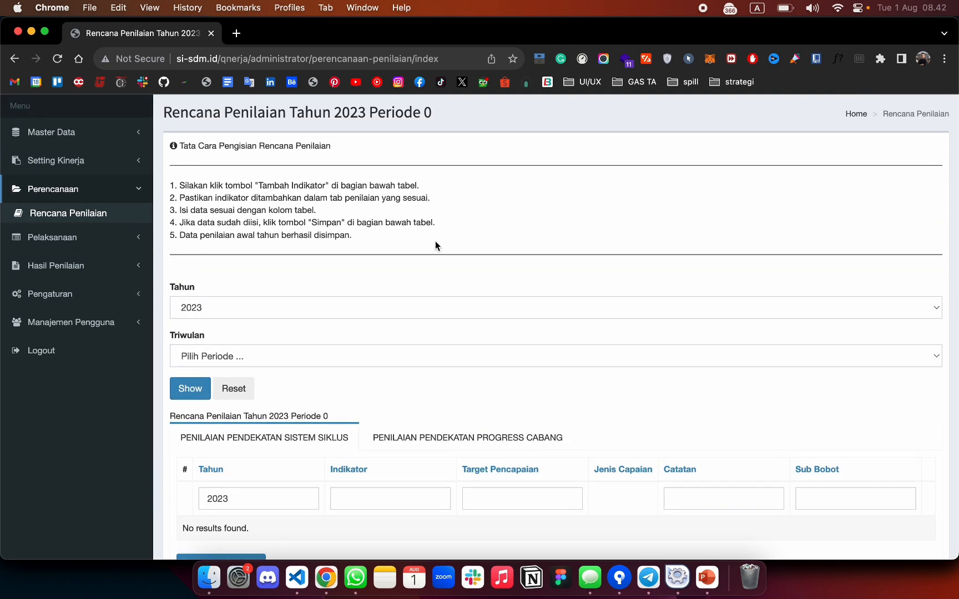
key(ctrl+Down)
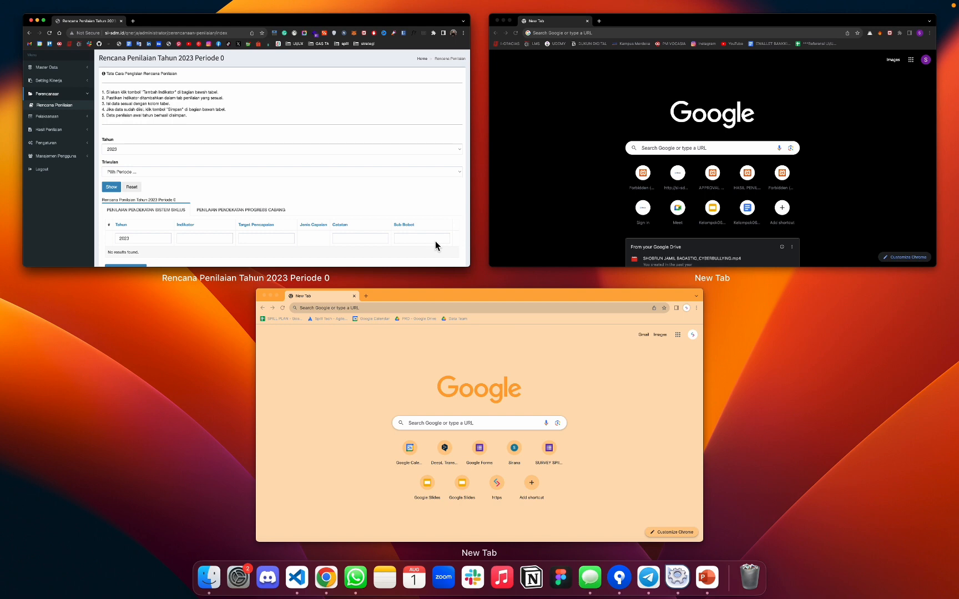
In the Q-Nerja window, sign in through COBA DEMO with the employee username and password
click(375, 203)
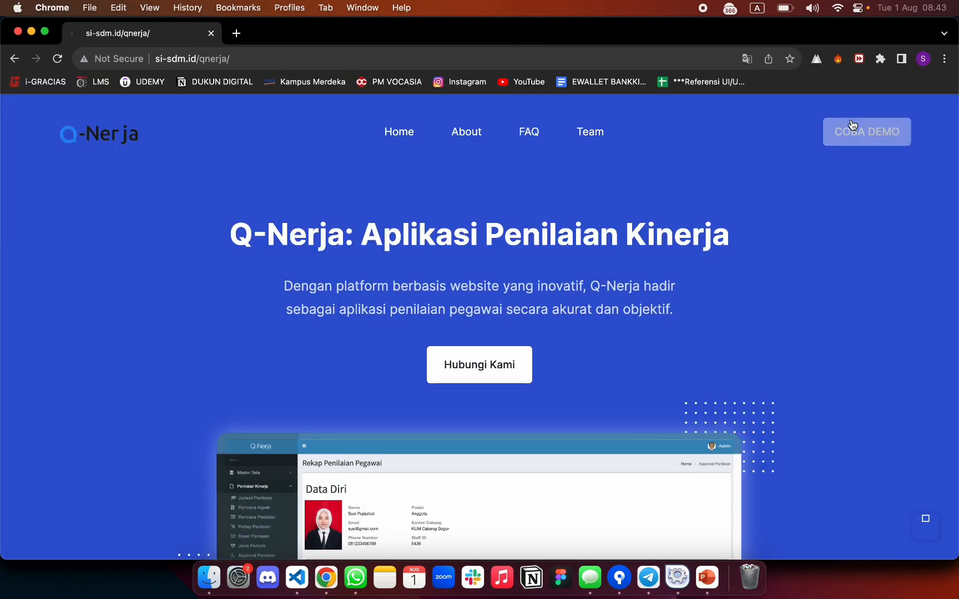
click(852, 125)
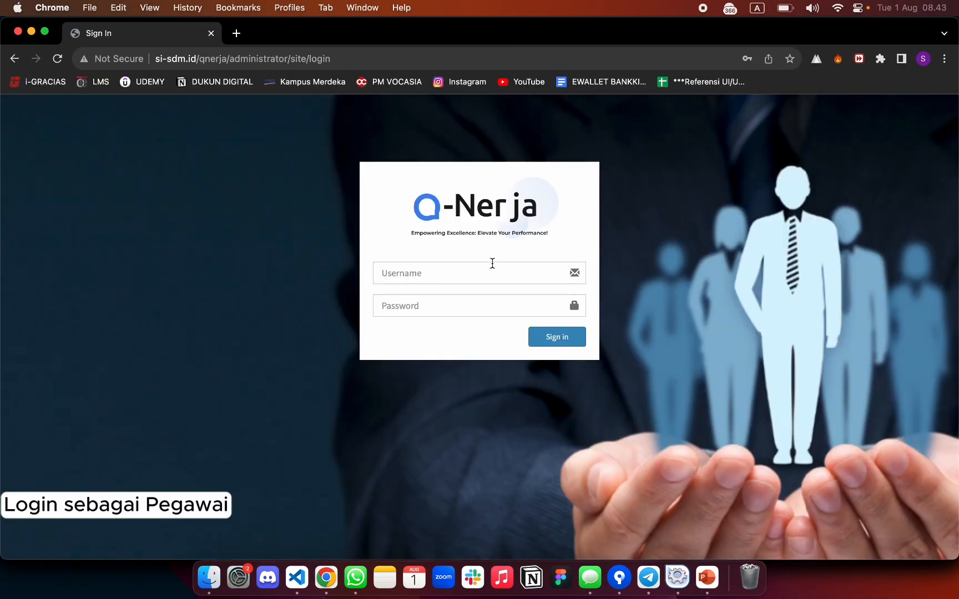
click(476, 273)
text(safi)
key(Tab)
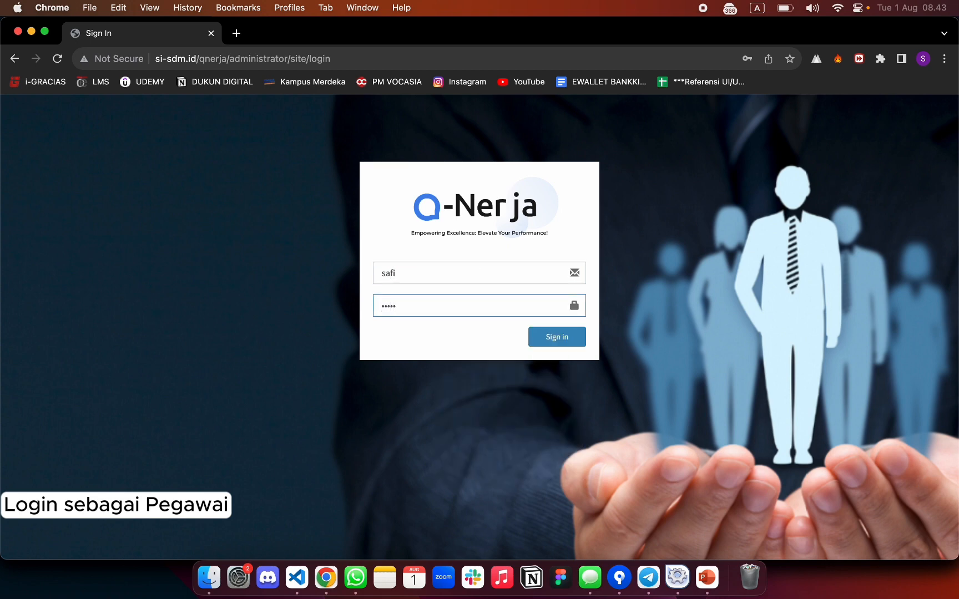
click(564, 339)
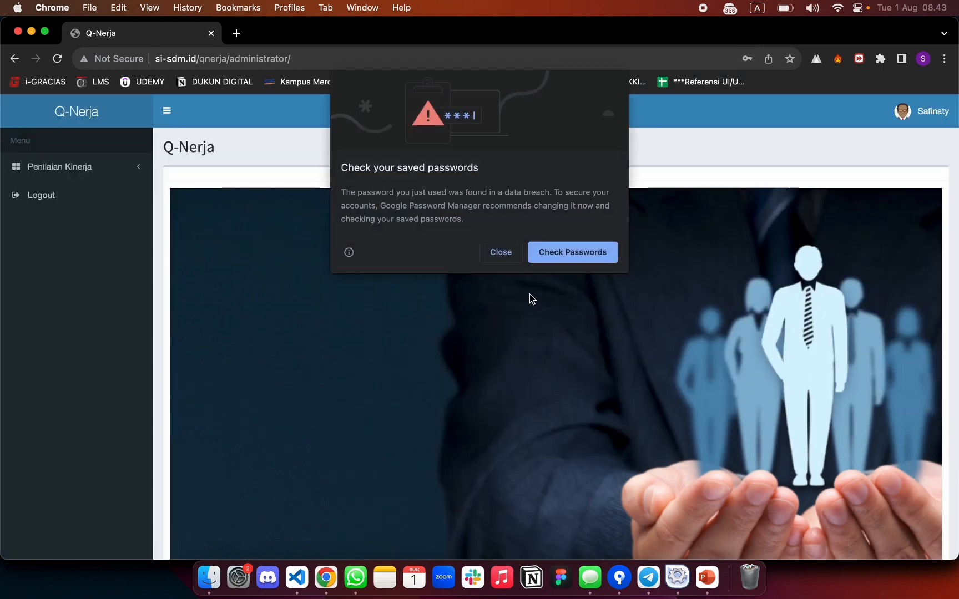
Dismiss Chrome's password prompts and expand the Penilaian Kinerja menu section
click(506, 254)
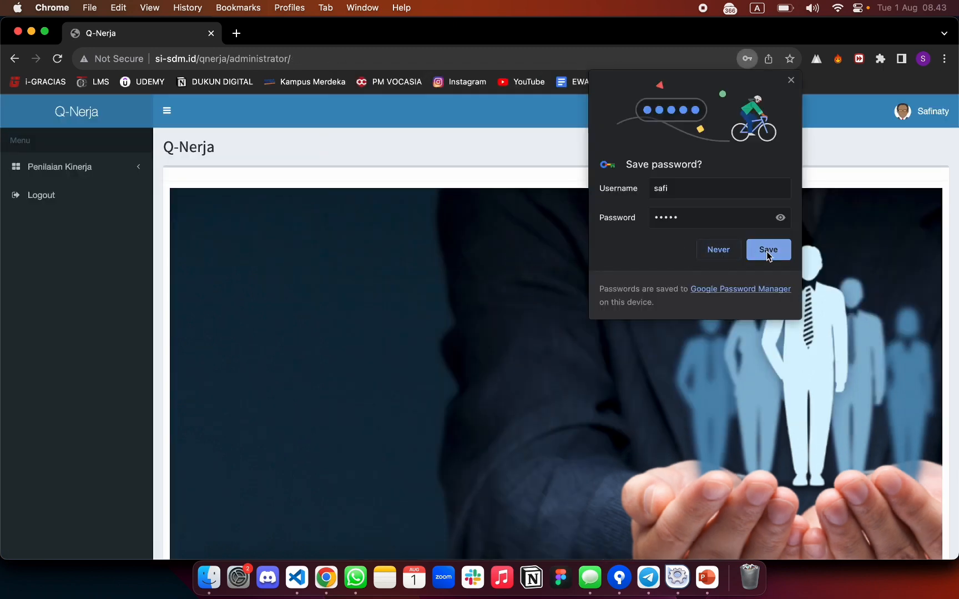
click(768, 251)
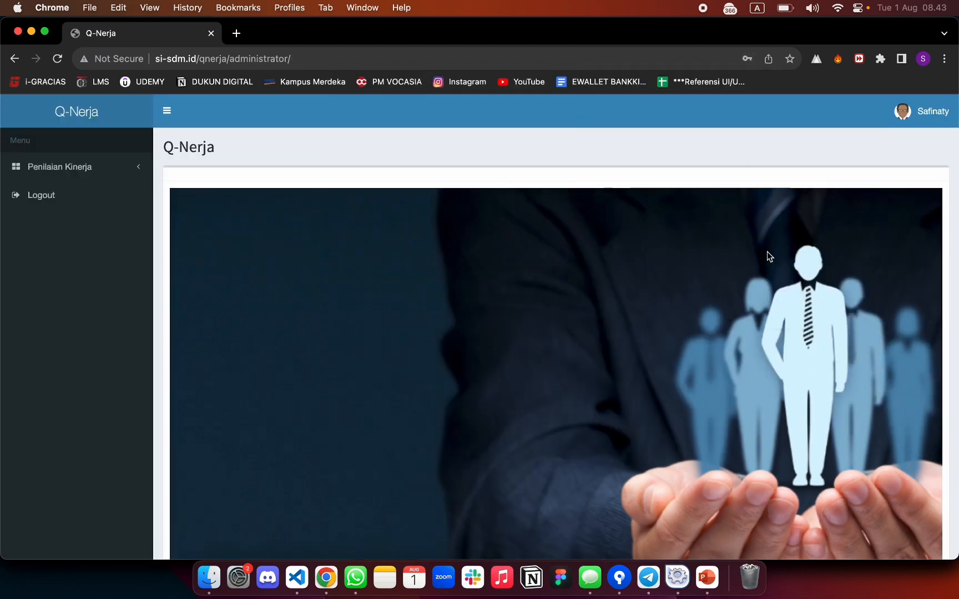
click(109, 169)
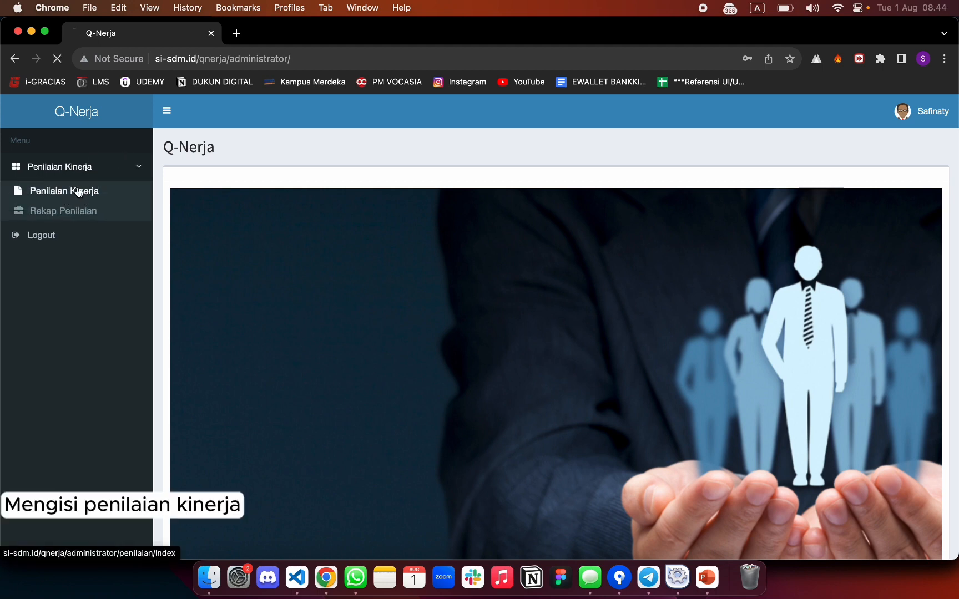
Look up the 2023 Triwulan 1 appraisal on the Penilaian Kinerja page
click(79, 192)
click(217, 383)
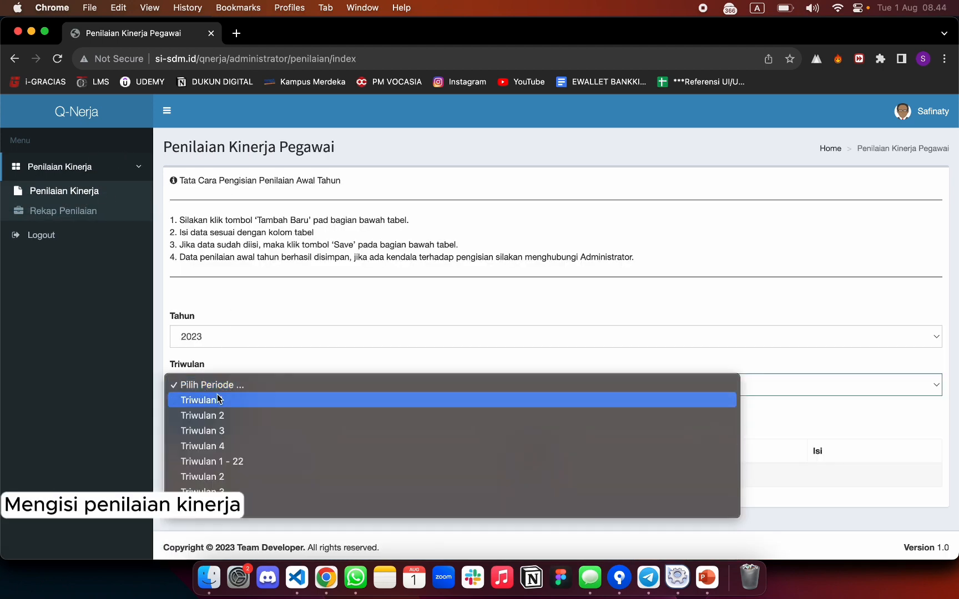
click(217, 400)
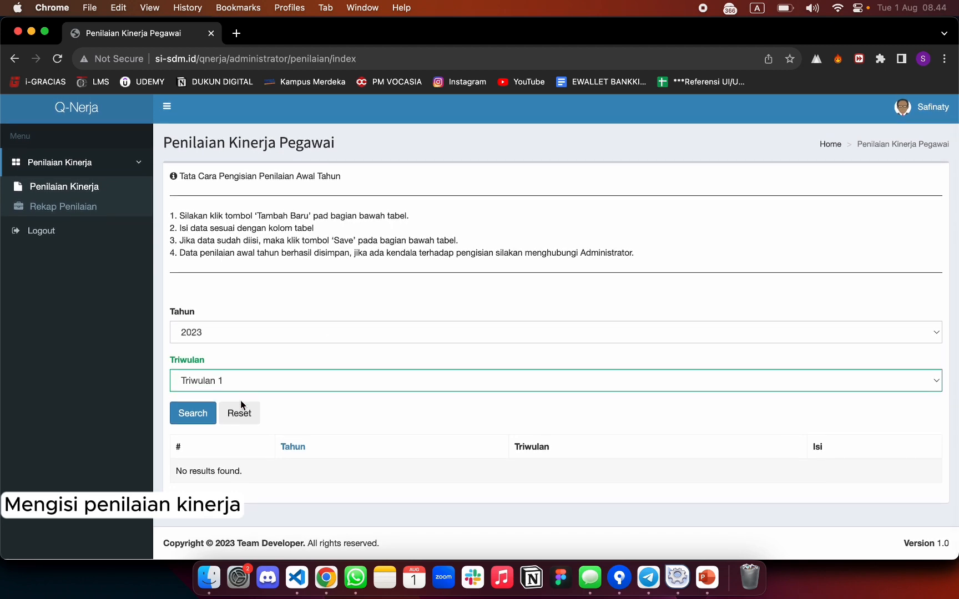
click(203, 417)
scroll(418, 350, down, 1)
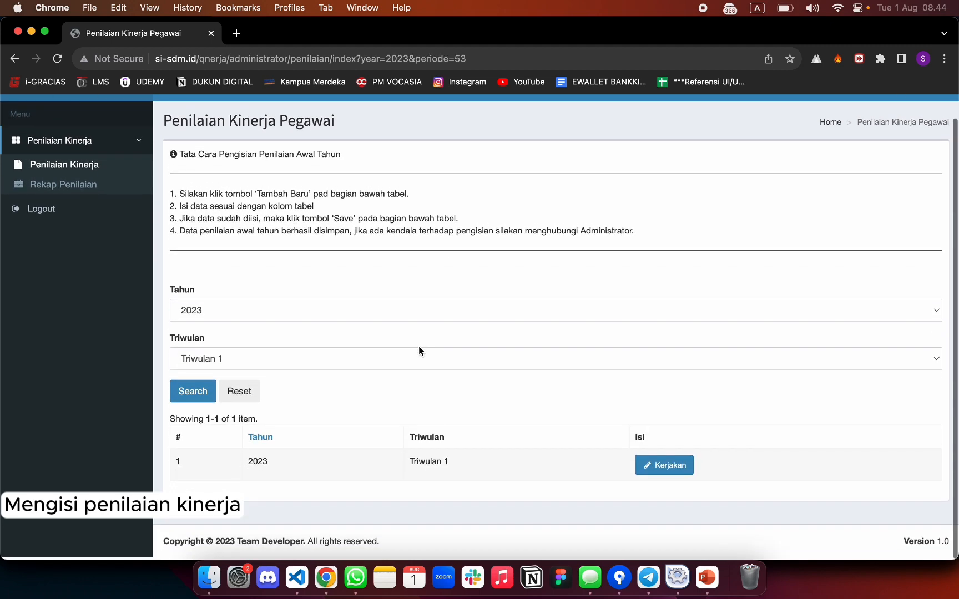
Enter KINERJA values 245, 240000000, 78 and 800000000 for the four Sistem Siklus indicators
click(660, 467)
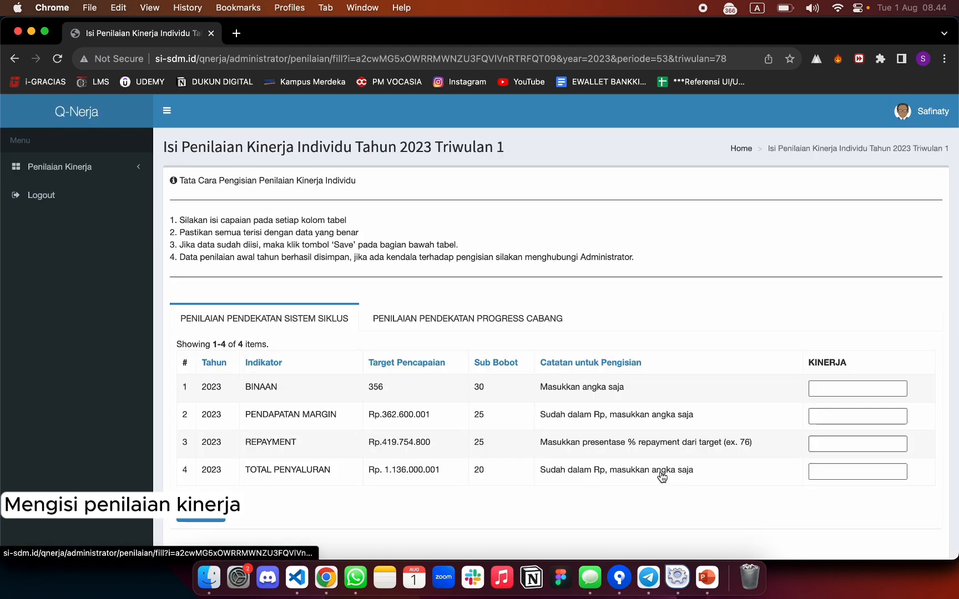
click(822, 361)
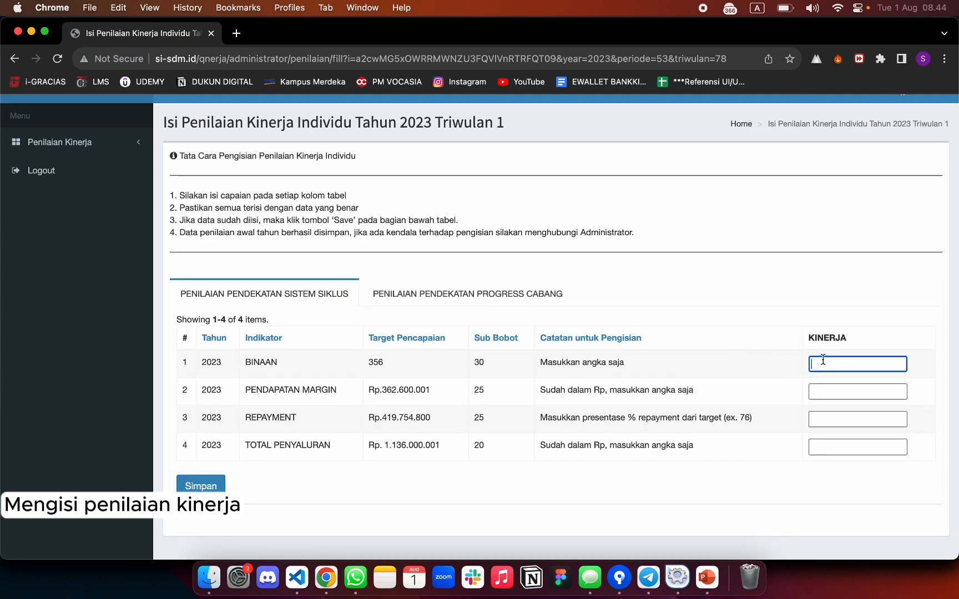
text(2455)
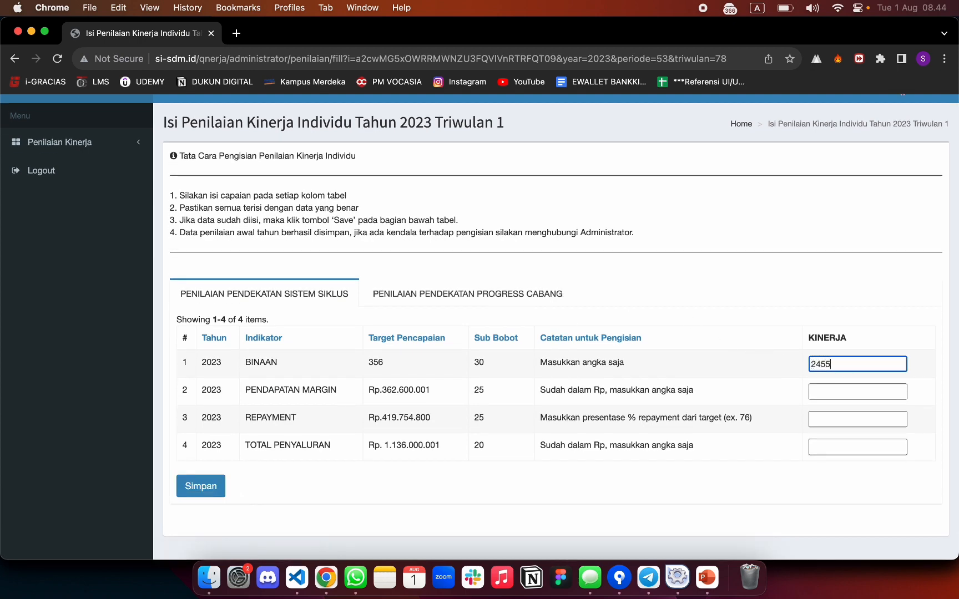
click(842, 396)
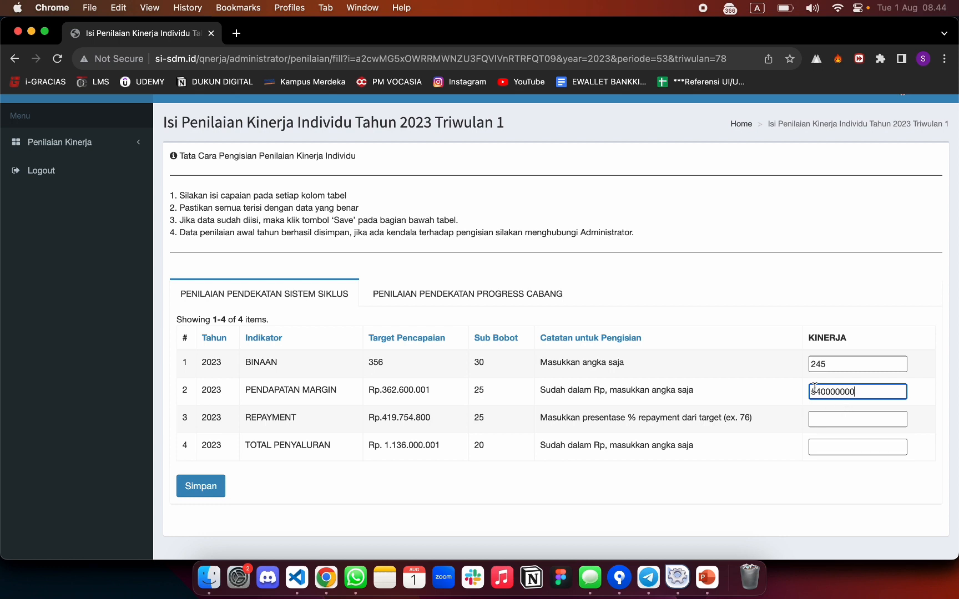
click(824, 417)
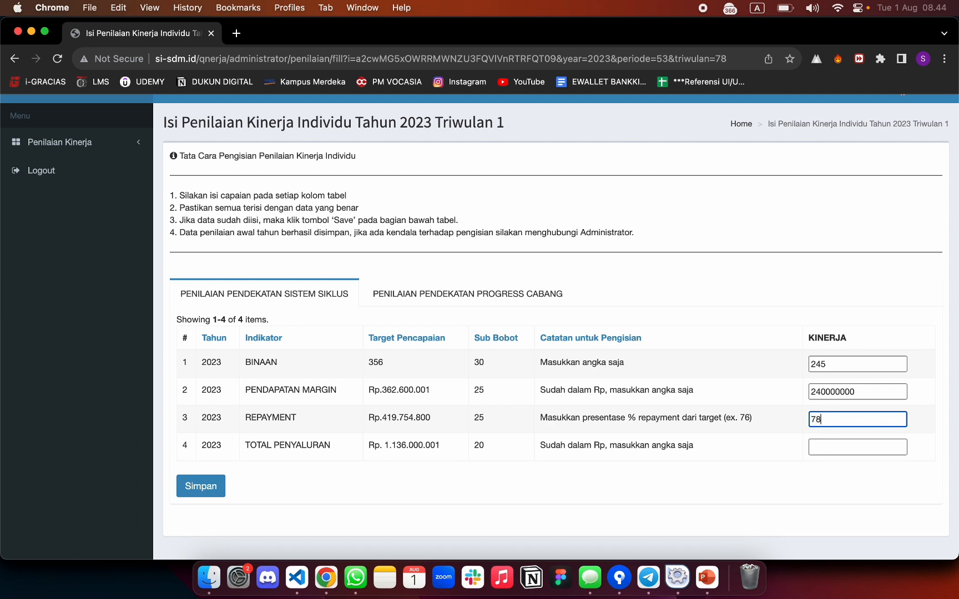
click(833, 450)
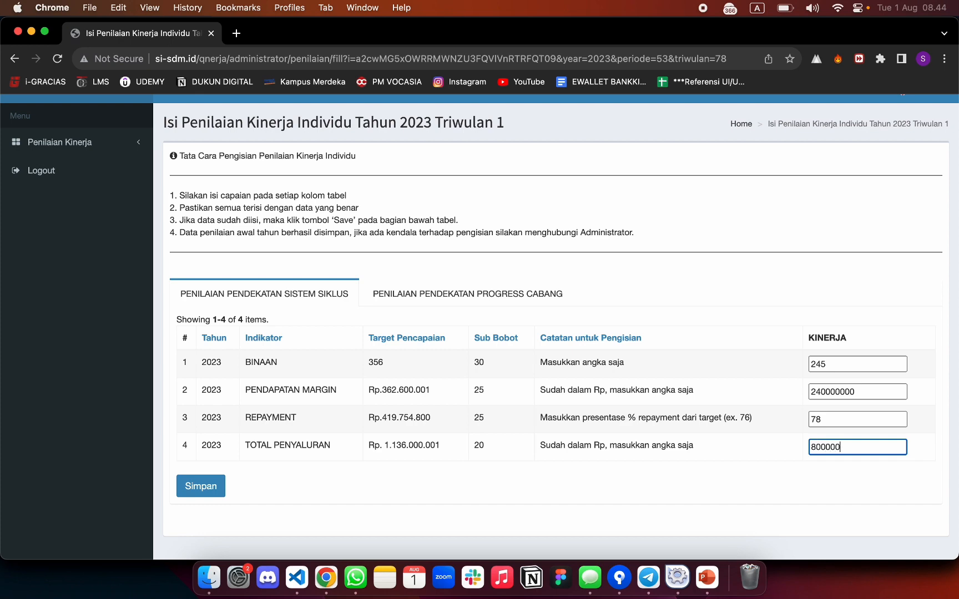
click(532, 294)
scroll(704, 327, down, 5)
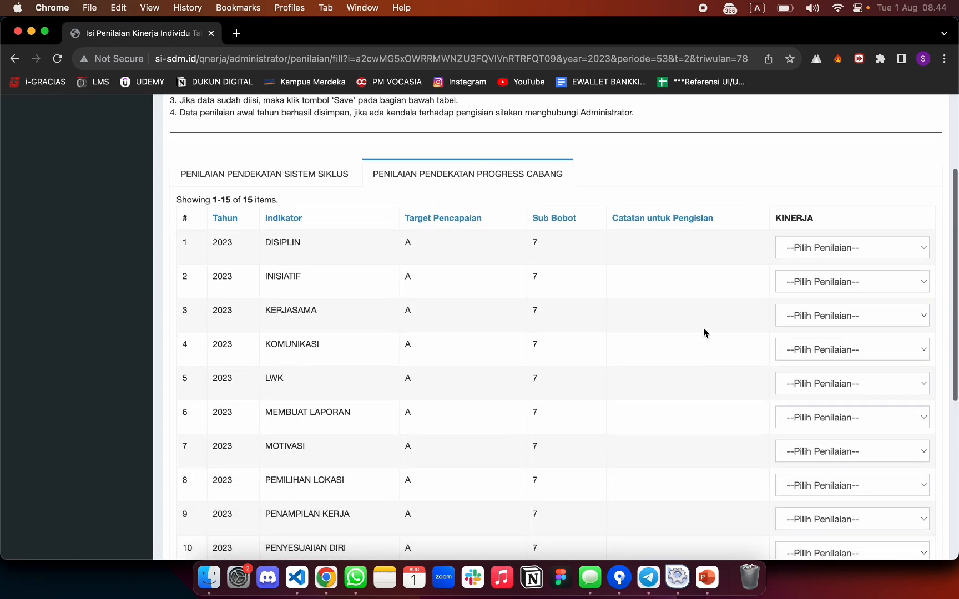
Rate DISIPLIN, INISIATIF, KERJASAMA and KOMUNIKASI as B
click(831, 248)
click(815, 276)
click(806, 283)
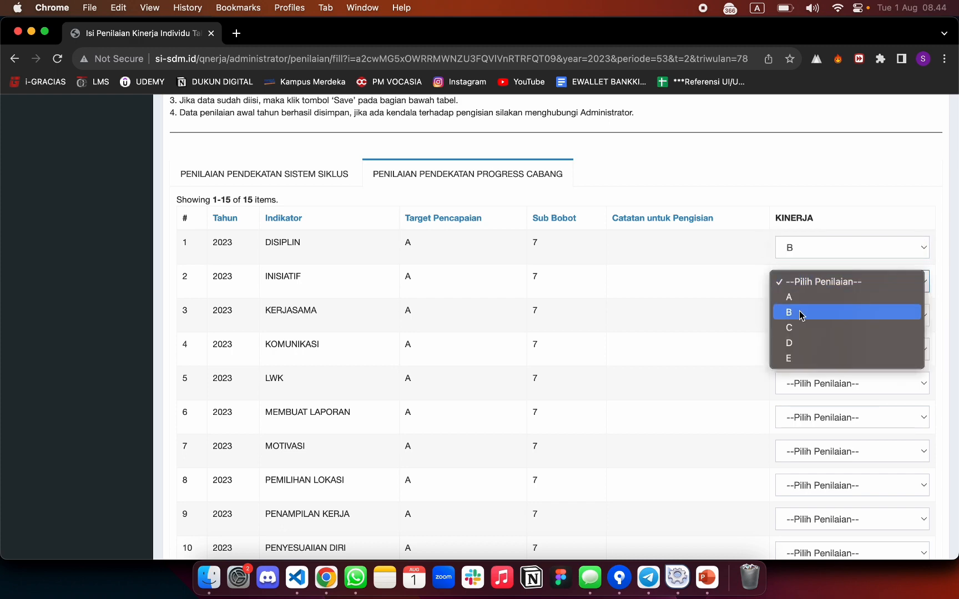
key(Return)
scroll(736, 267, down, 3)
click(816, 236)
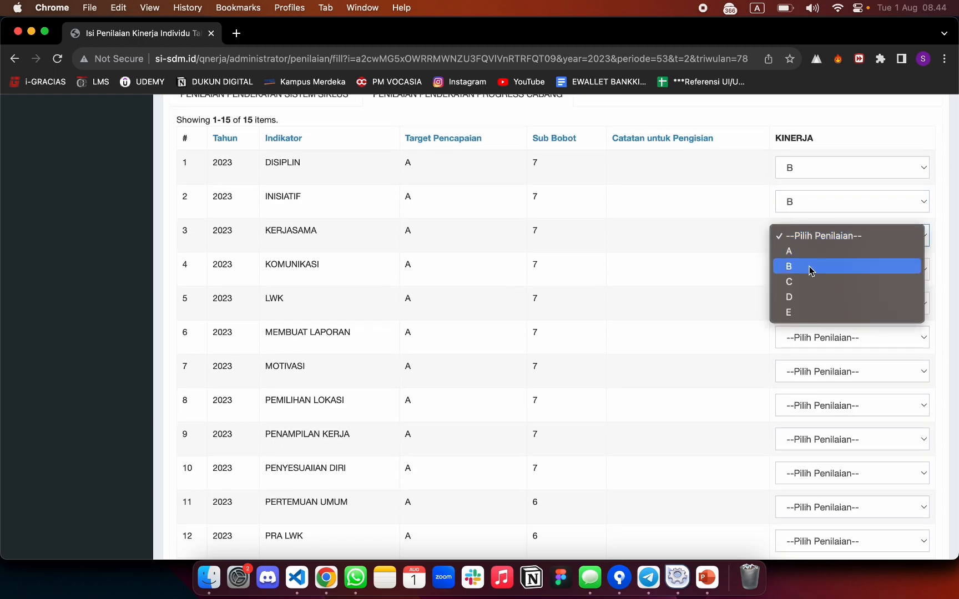
click(809, 267)
scroll(793, 223, down, 1)
click(794, 223)
Rate LWK A, MEMBUAT LAPORAN B, MOTIVASI B, PEMILIHAN LOKASI C, PENAMPILAN KERJA D, PENYESUAIIAN DIRI A
click(809, 248)
scroll(809, 233, down, 3)
click(808, 192)
click(808, 219)
scroll(798, 206, down, 2)
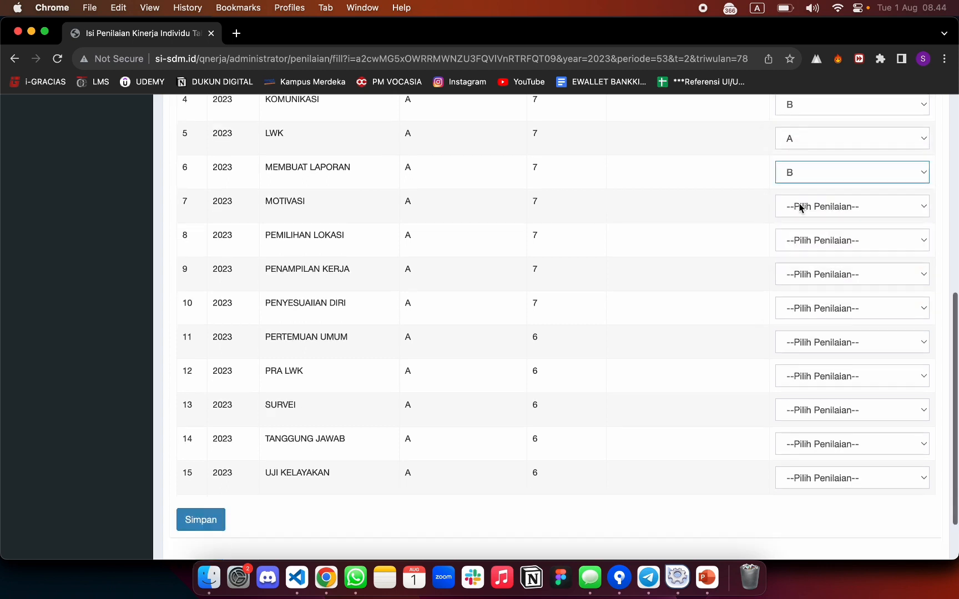
click(798, 205)
click(809, 196)
click(808, 242)
click(798, 228)
Rate PERTEMUAN UMUM, PRA LWK, TANGGUNG JAWAB and UJI KELAYAKAN as B, and SURVEI as A
scroll(801, 266, down, 1)
click(801, 275)
click(801, 307)
click(801, 310)
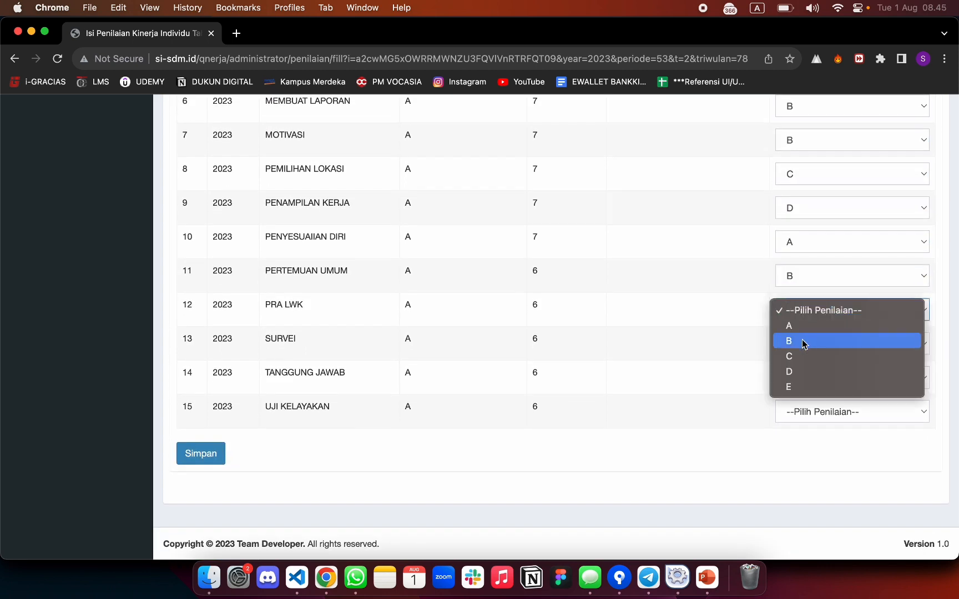
click(801, 342)
click(800, 344)
click(801, 359)
click(801, 378)
click(801, 406)
click(801, 419)
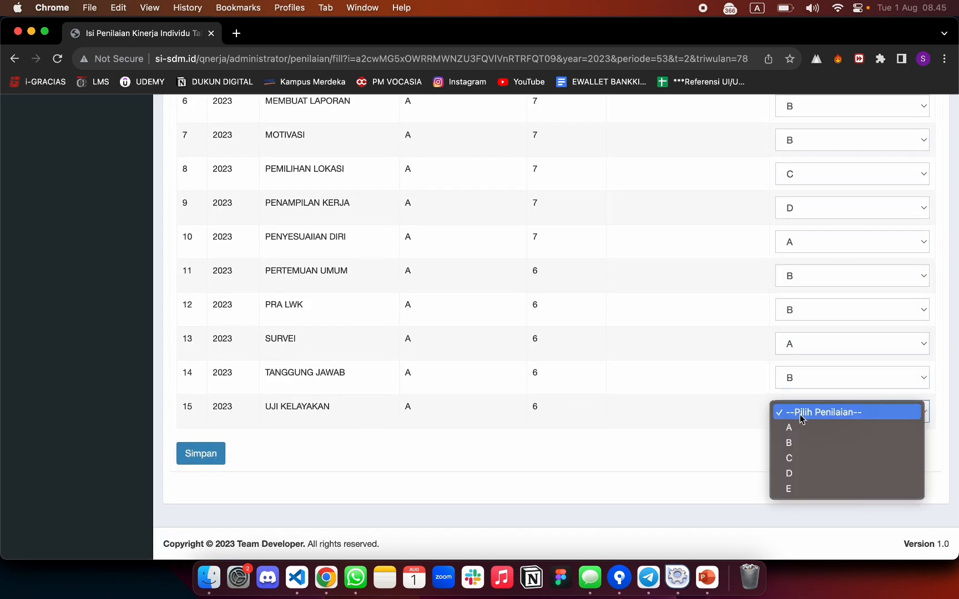
click(801, 442)
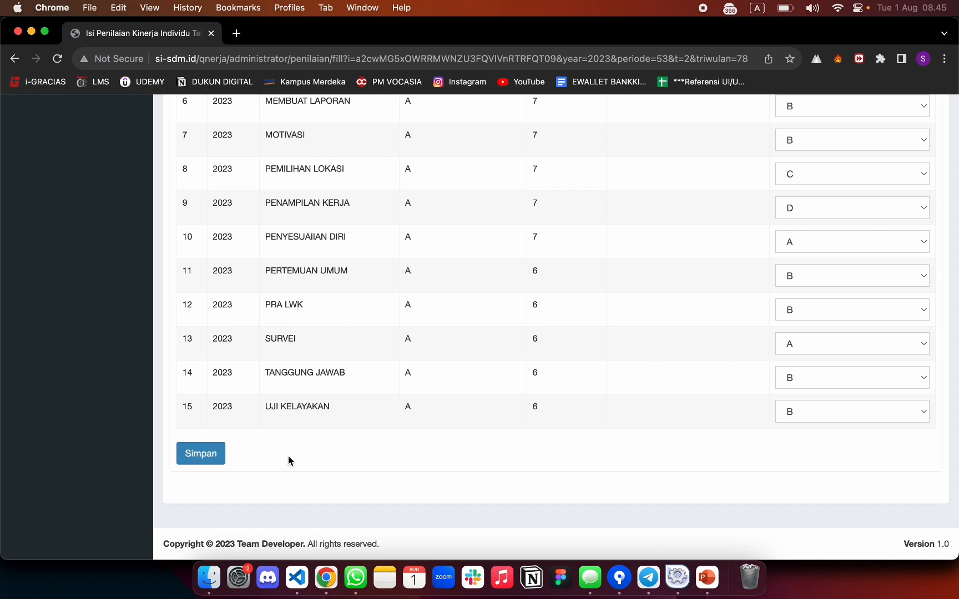
Save the appraisal with Simpan and confirm with Ya, Simpan
click(213, 457)
click(630, 238)
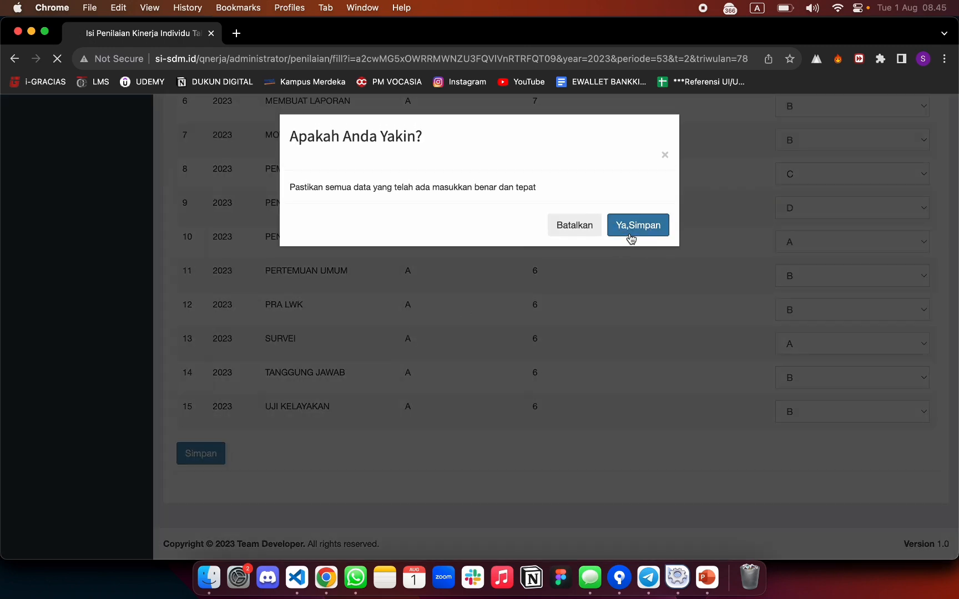
scroll(629, 241, up, 10)
key(ctrl+Up)
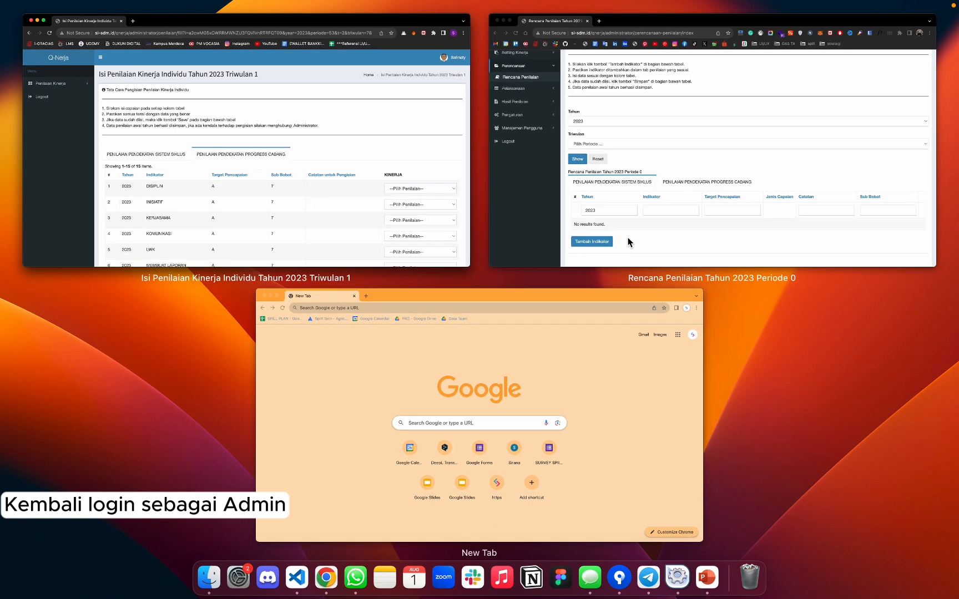
In the admin window, list Set Atasan Penilai for Triwulan 1 and find row 4's missing-supervisor note
click(92, 254)
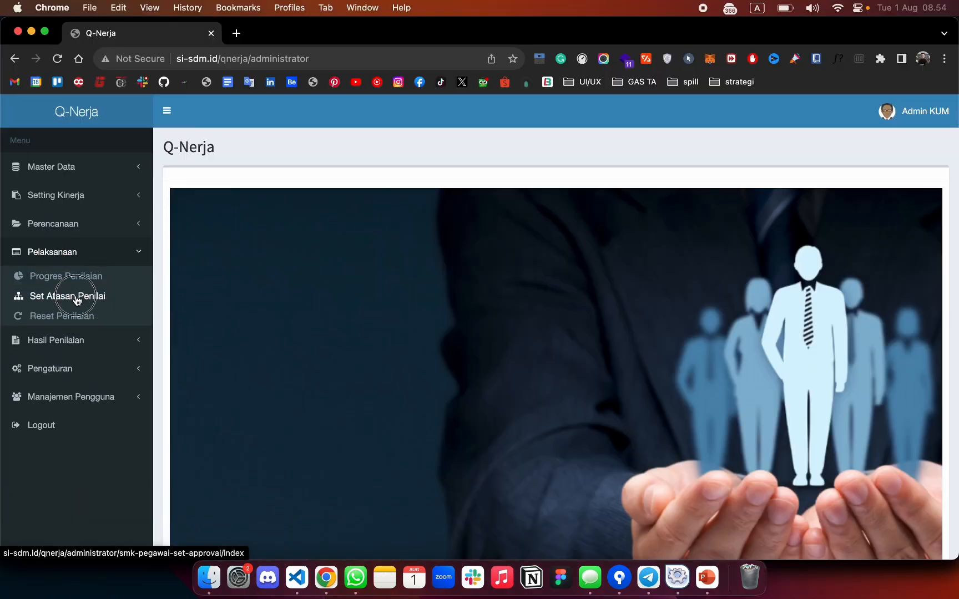
click(77, 300)
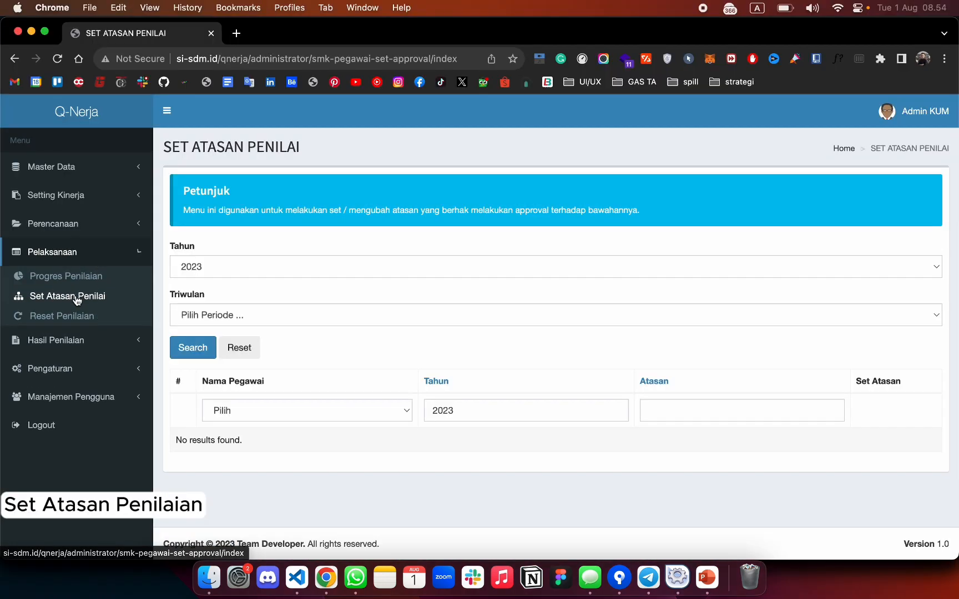
click(242, 315)
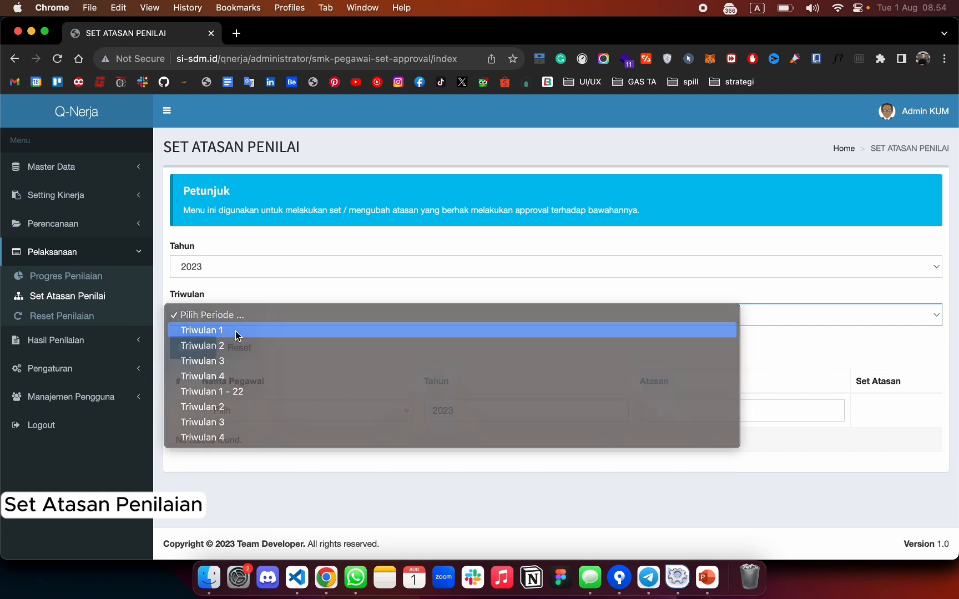
click(238, 331)
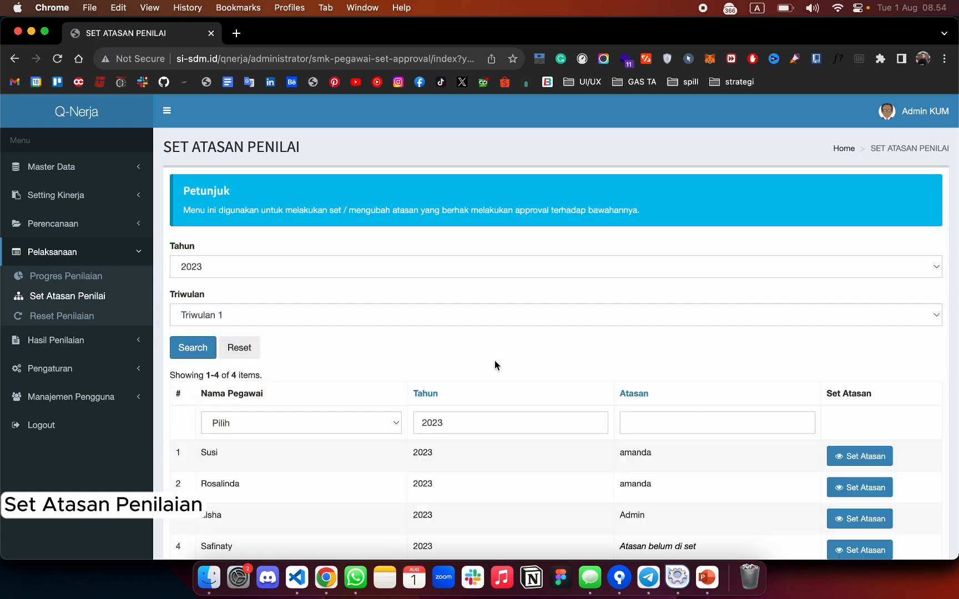
scroll(494, 360, down, 3)
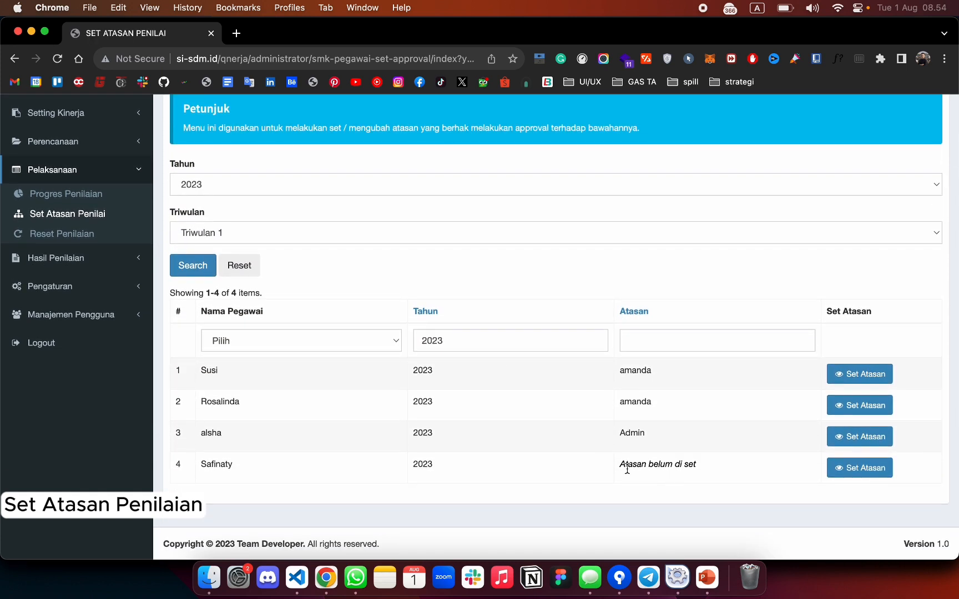
drag(622, 464, 714, 468)
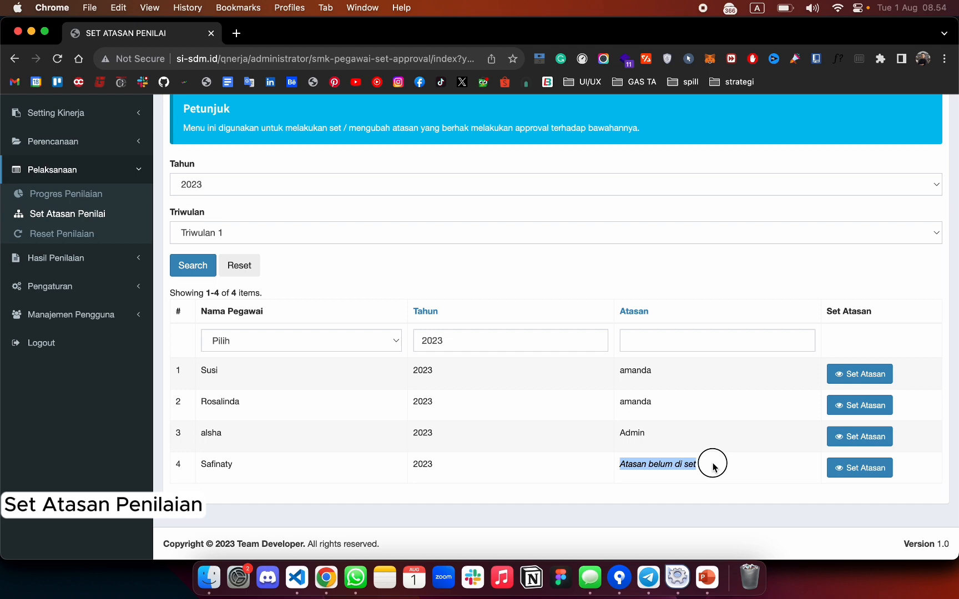
Assign the first listed appraiser to the fourth employee and confirm the assignment
click(858, 468)
scroll(585, 414, down, 1)
scroll(585, 414, down, 5)
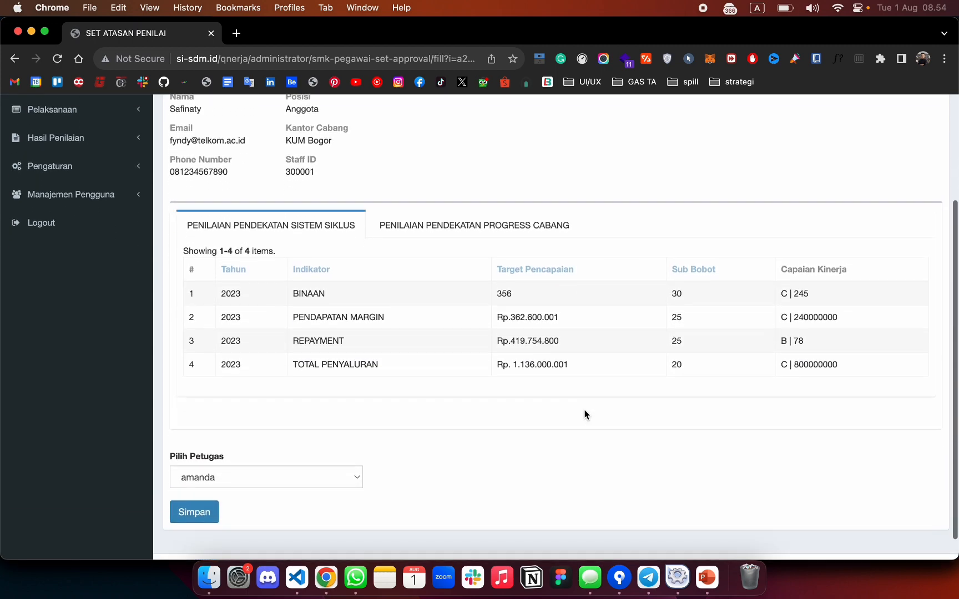
click(302, 452)
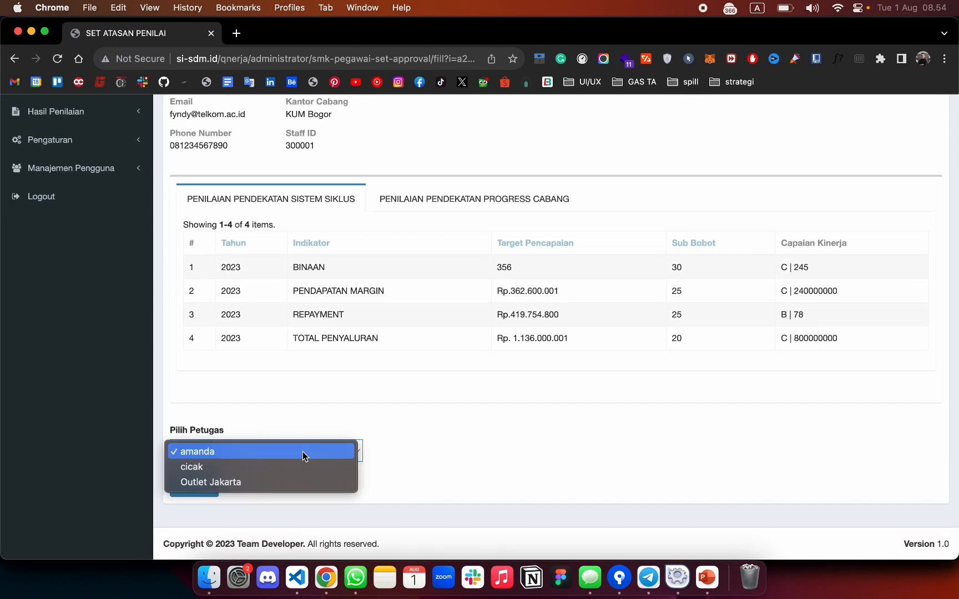
click(262, 452)
click(194, 485)
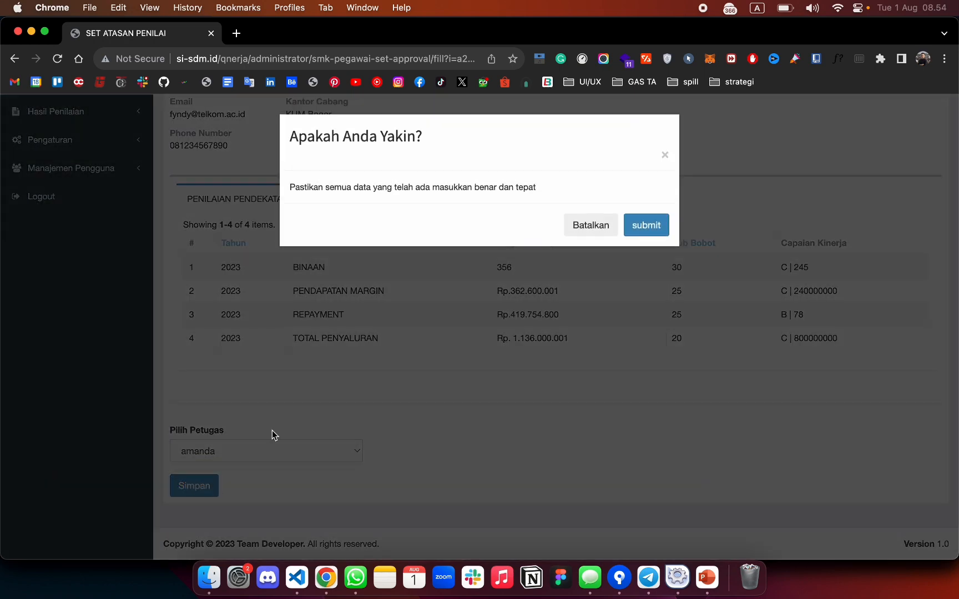
click(647, 224)
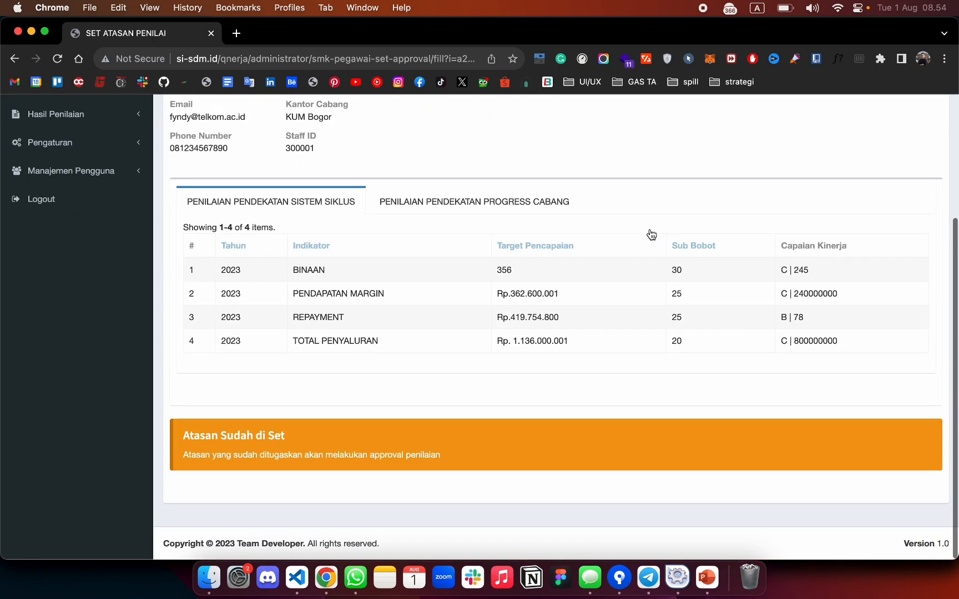
drag(175, 430, 447, 466)
click(490, 377)
key(ctrl+Up)
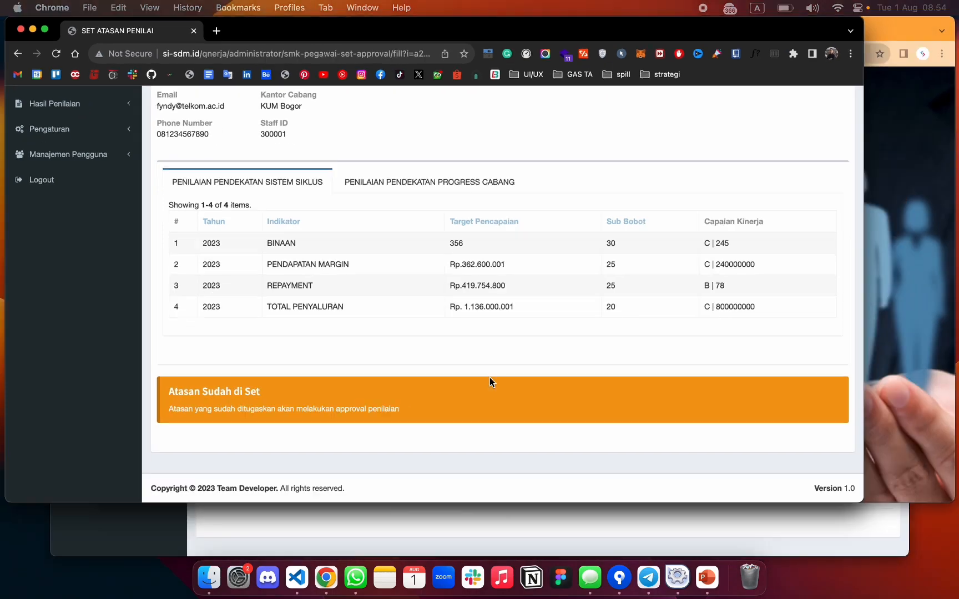
Sign in with the supervisor's username and password, then dismiss the password breach warning
click(681, 213)
click(458, 252)
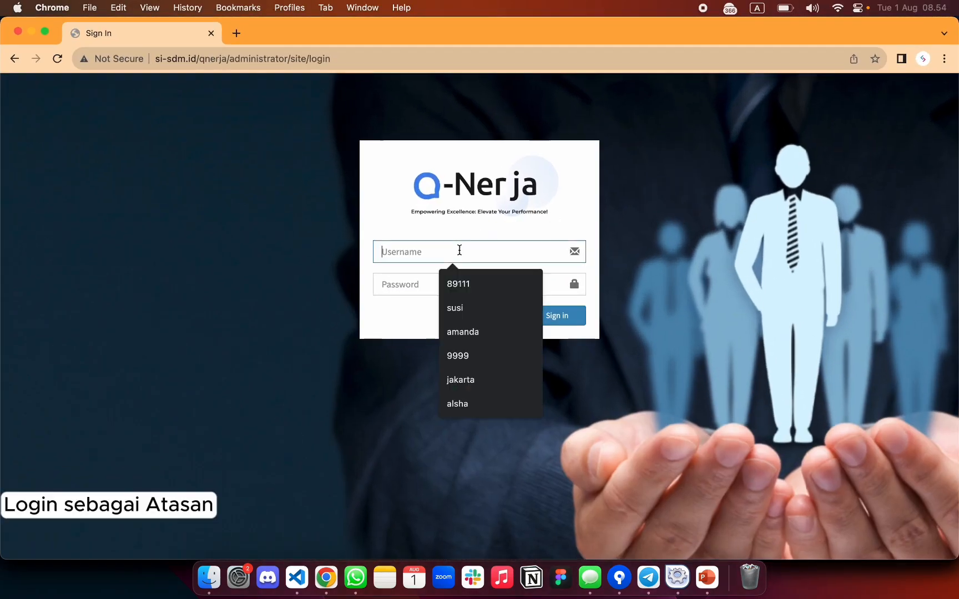
text(amanda)
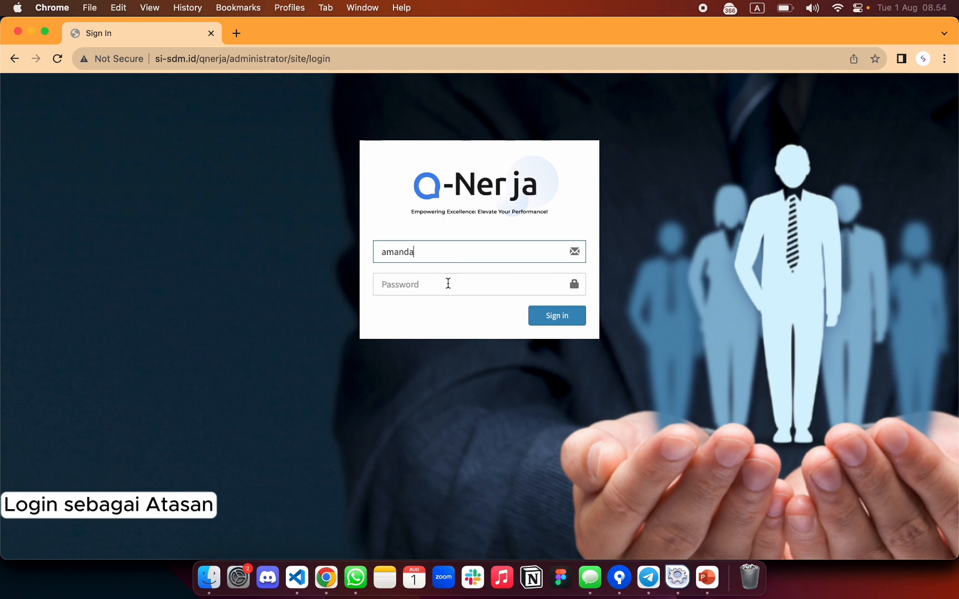
click(448, 284)
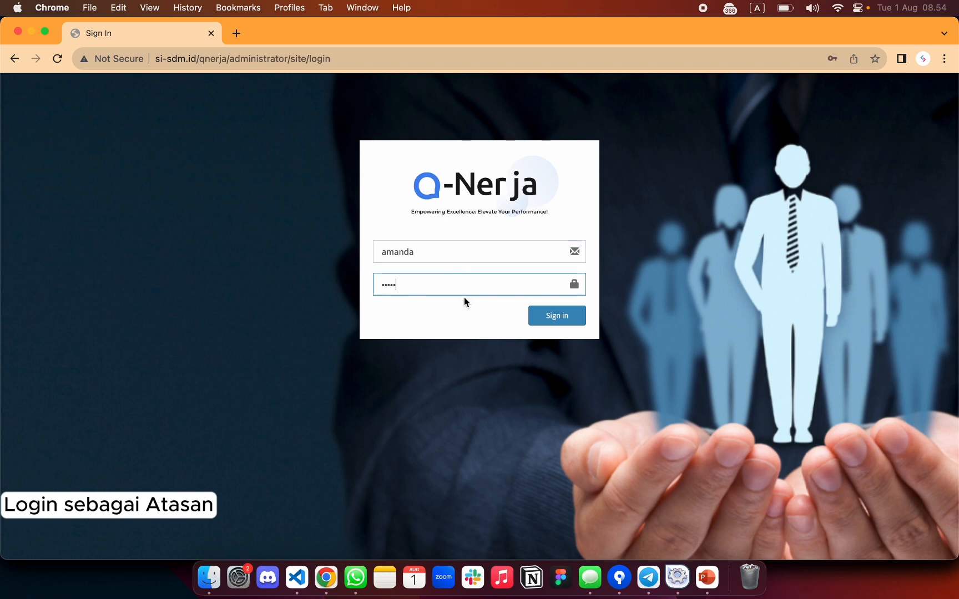
click(562, 319)
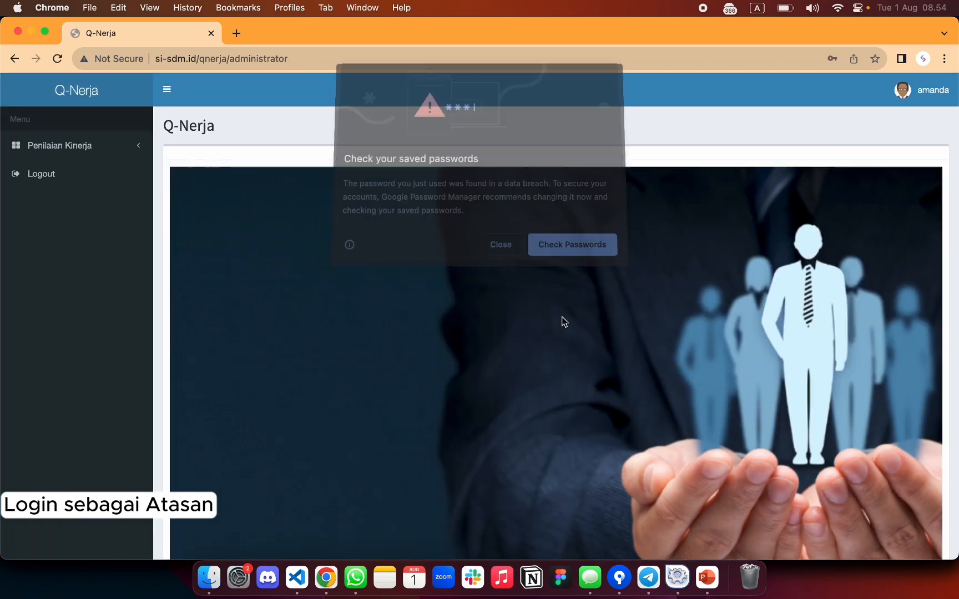
click(520, 251)
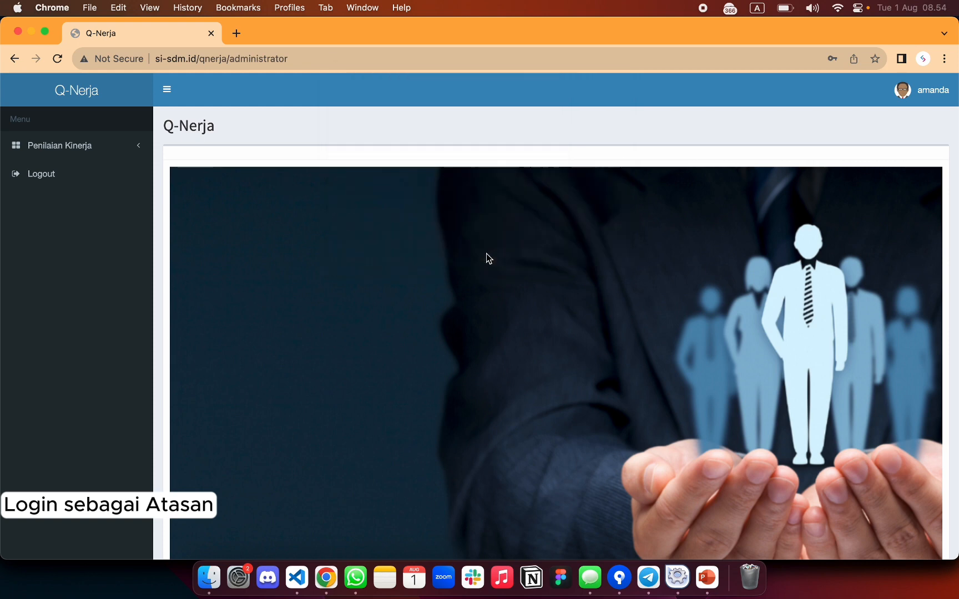
click(105, 147)
List the Triwulan 1 appraisals awaiting approval and locate the fourth employee's entry
click(65, 189)
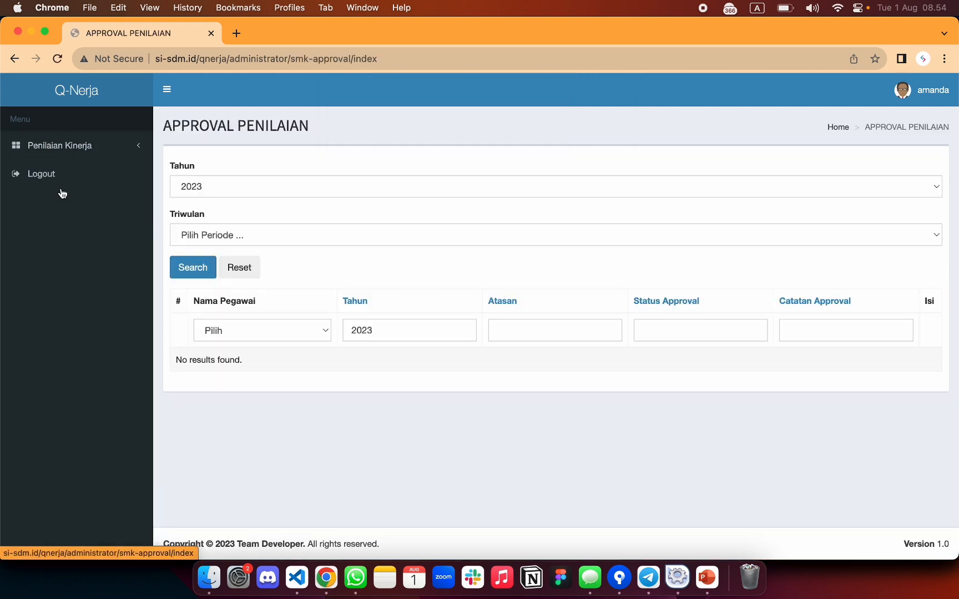
click(239, 237)
click(237, 250)
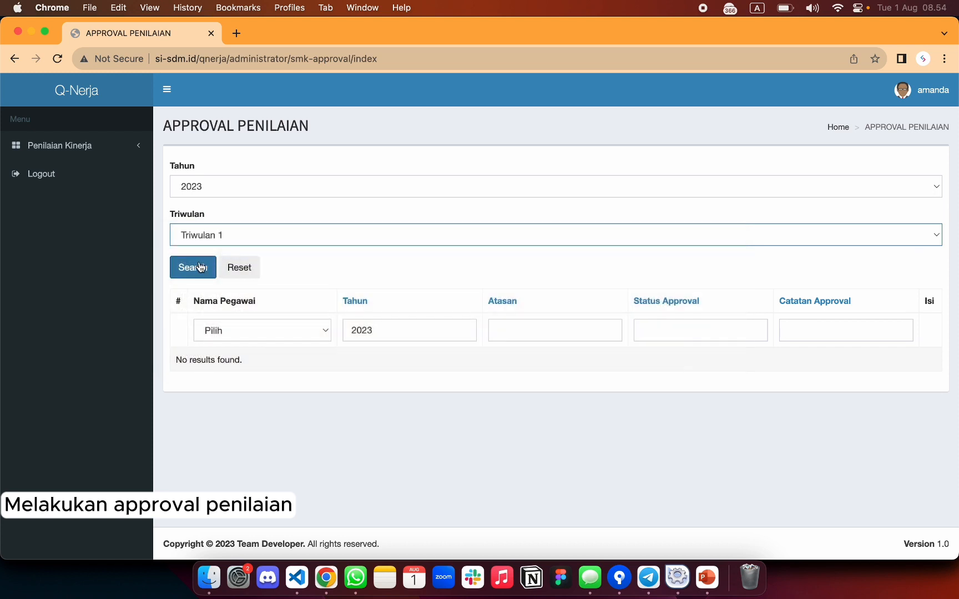
click(192, 268)
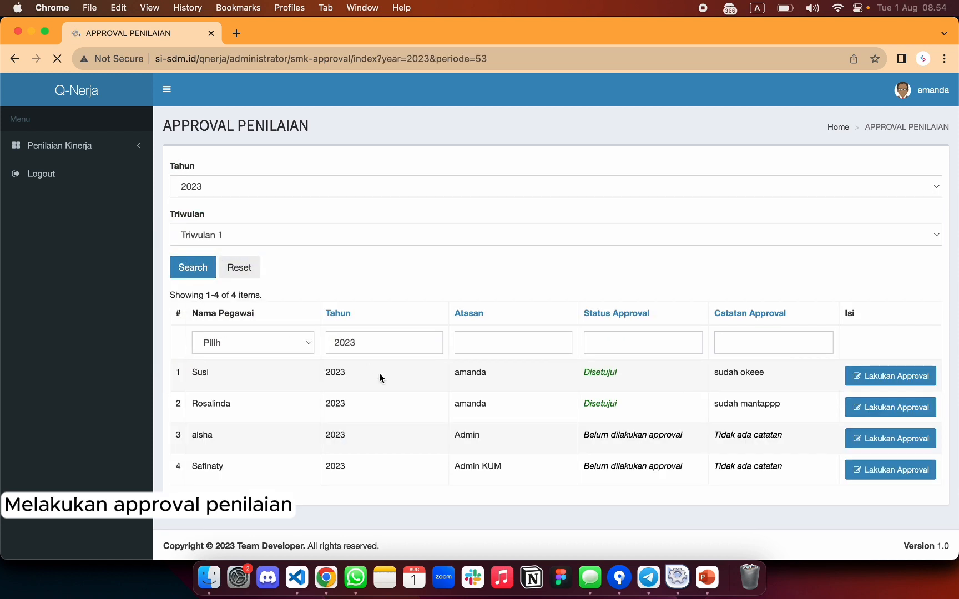
drag(191, 471, 383, 472)
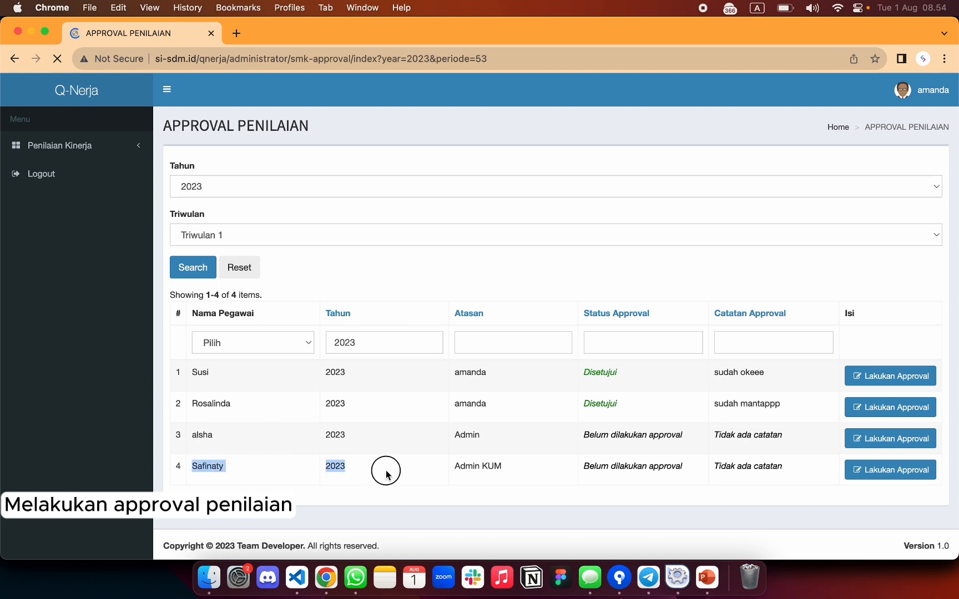
click(641, 470)
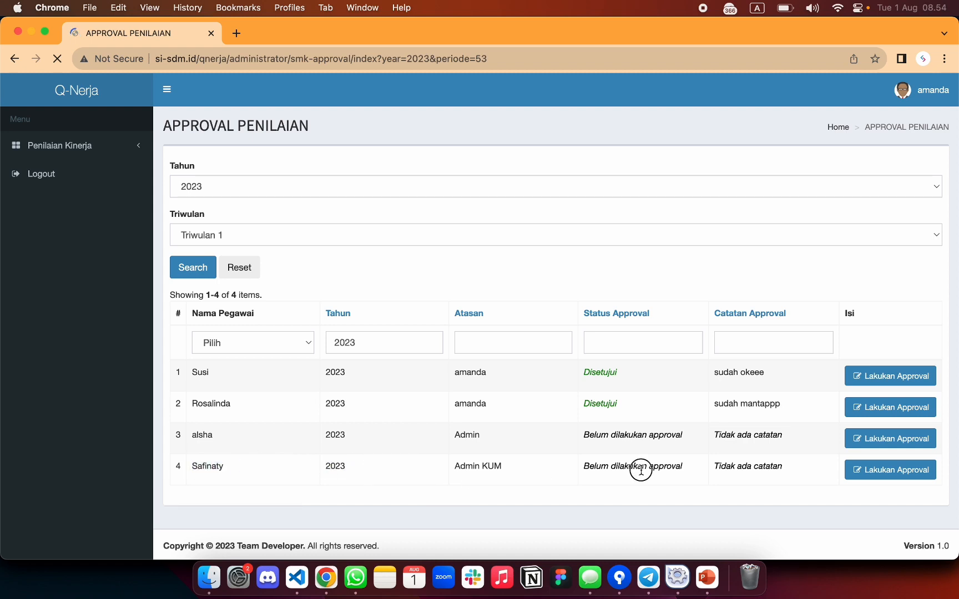
Approve the fourth employee's appraisal with comment 'sudah sangat baik, lanjutkan' and recommendation Disetujui
click(901, 471)
scroll(574, 424, down, 5)
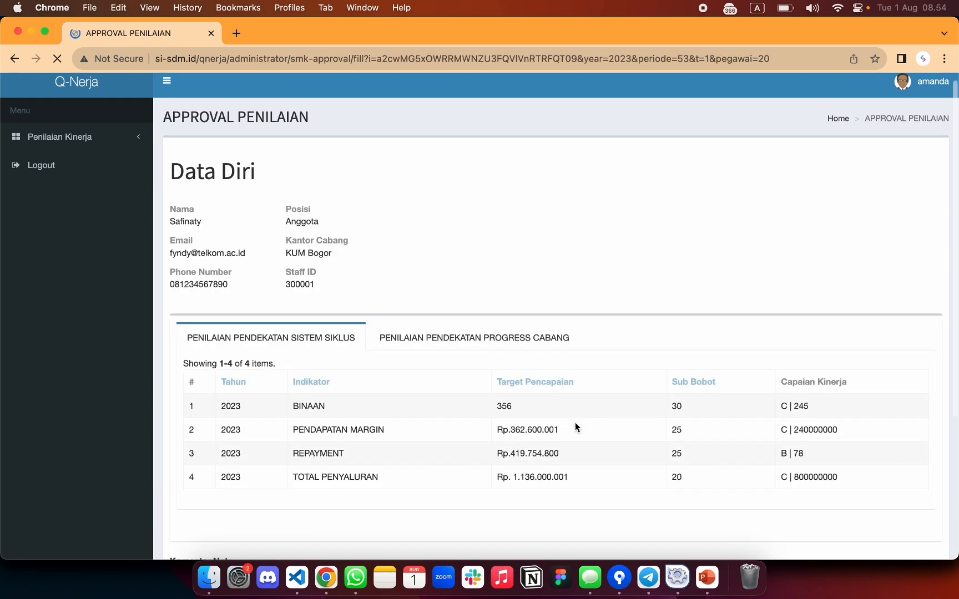
click(454, 417)
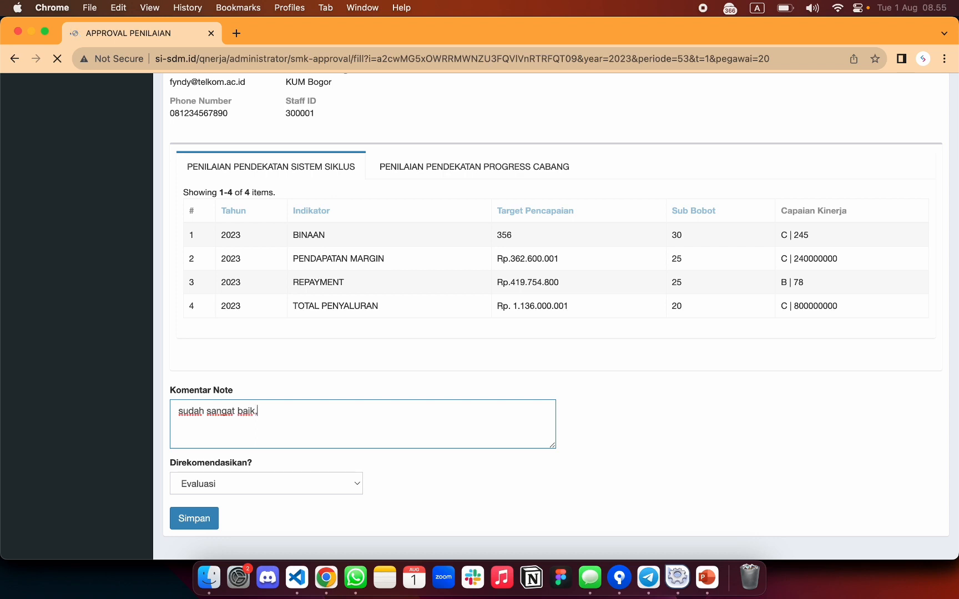
text(sudah sangat baik, lanjutkan)
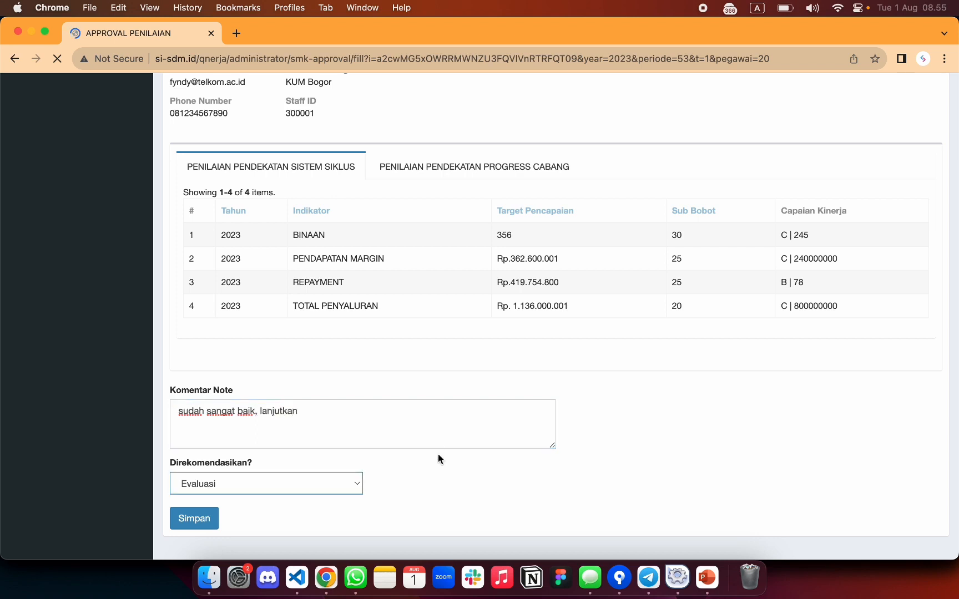
click(331, 484)
click(252, 499)
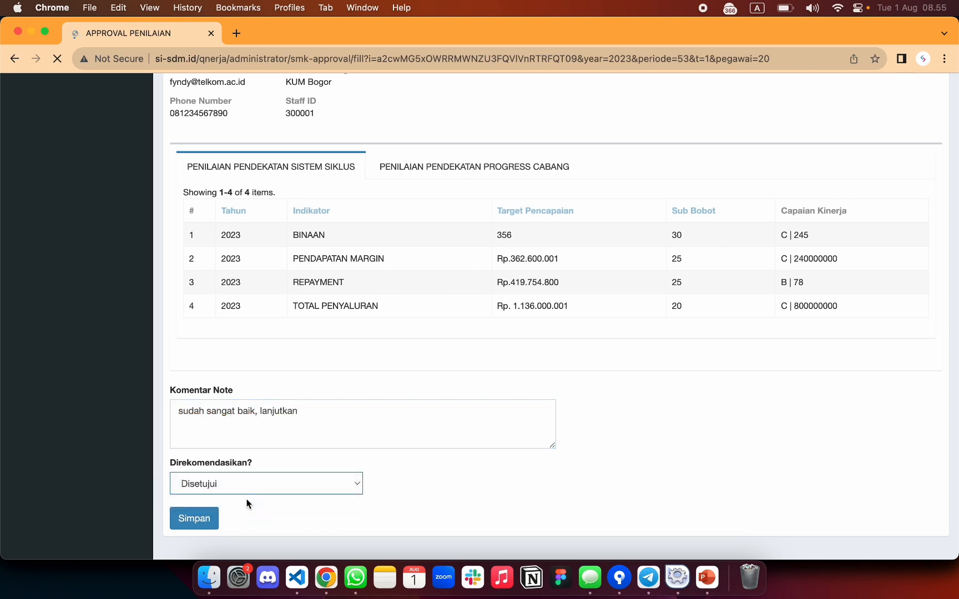
click(206, 518)
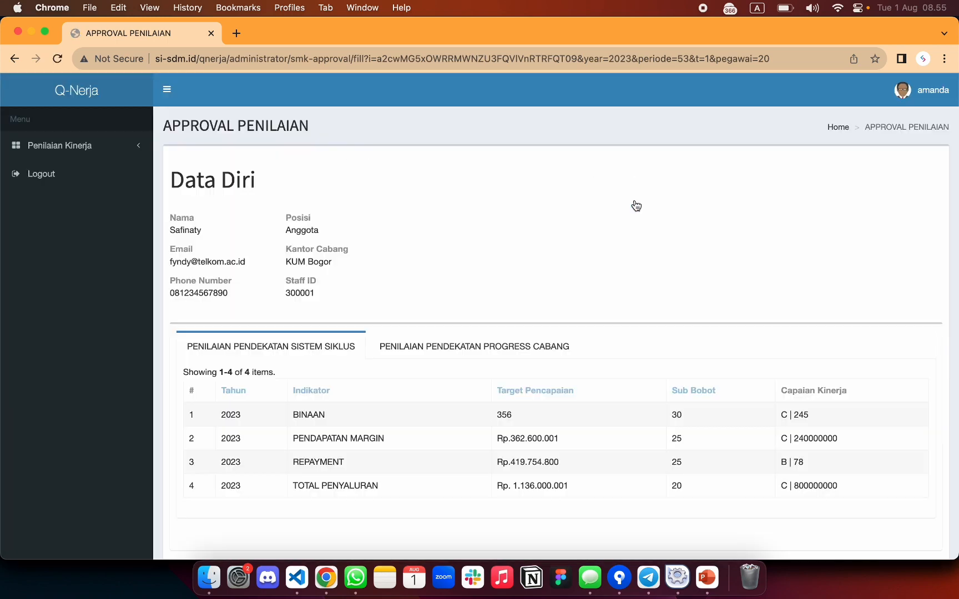
scroll(550, 305, down, 5)
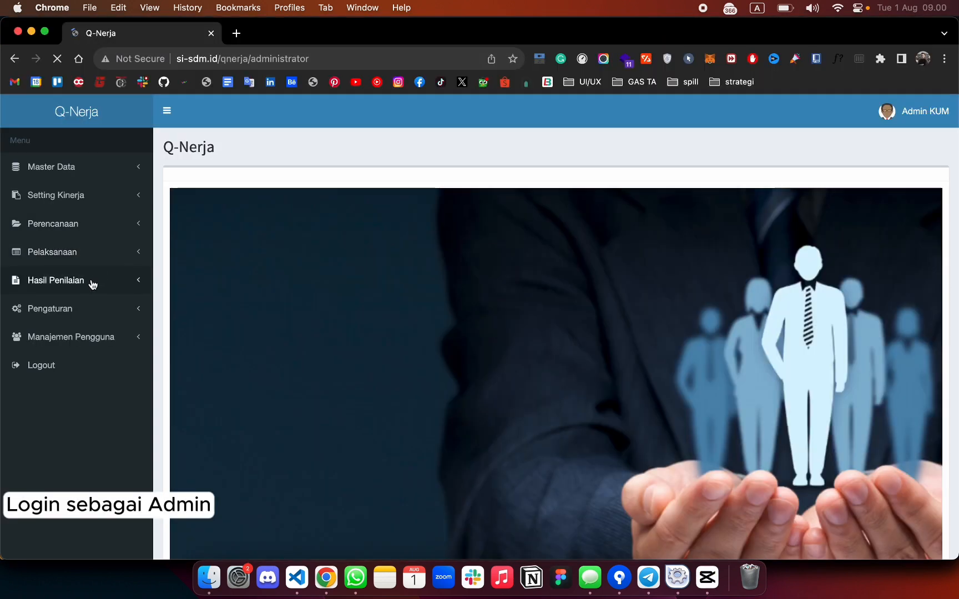
Show the 2023 Triwulan 1 progress and check the fourth employee's Disetujui status
click(86, 254)
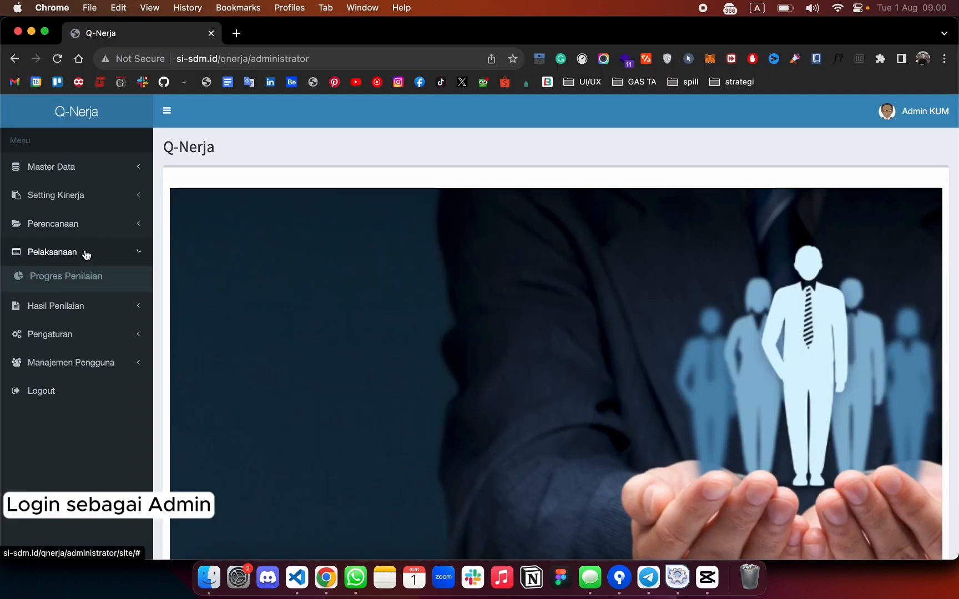
click(69, 276)
click(265, 264)
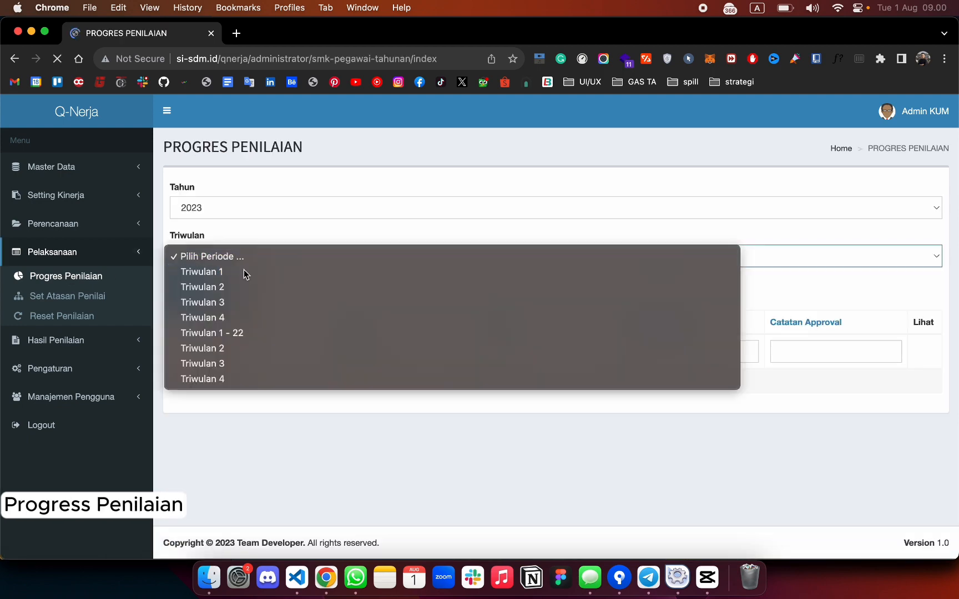
click(255, 282)
click(203, 293)
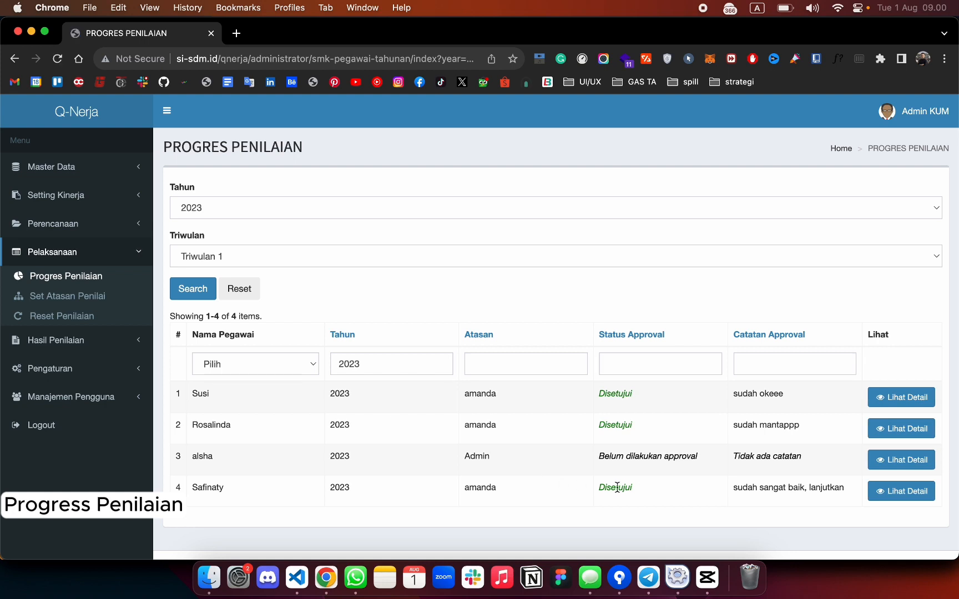
drag(600, 488, 822, 489)
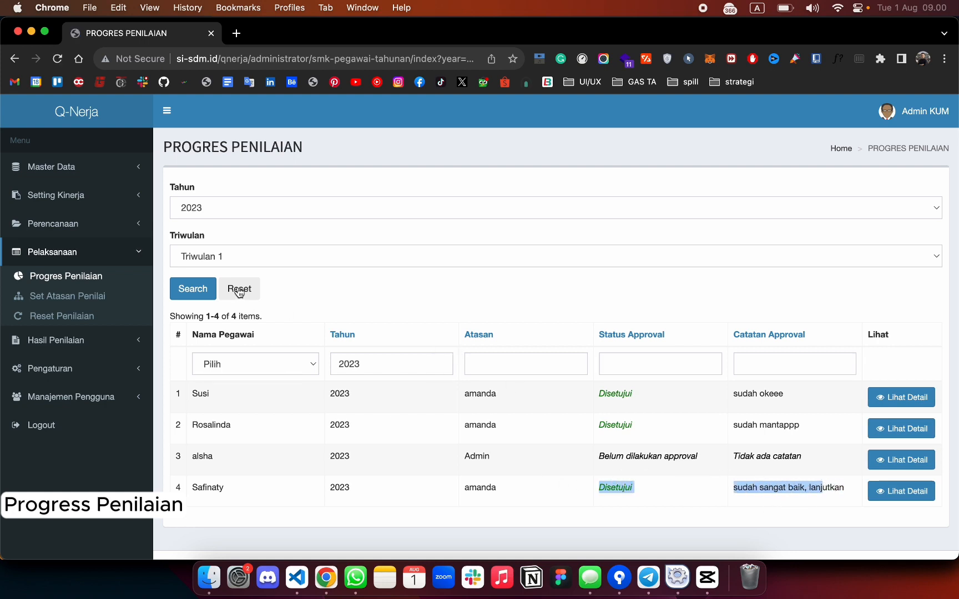
Show the appraisal progress for Triwulan 2 and then Triwulan 3
click(233, 263)
click(232, 272)
click(196, 295)
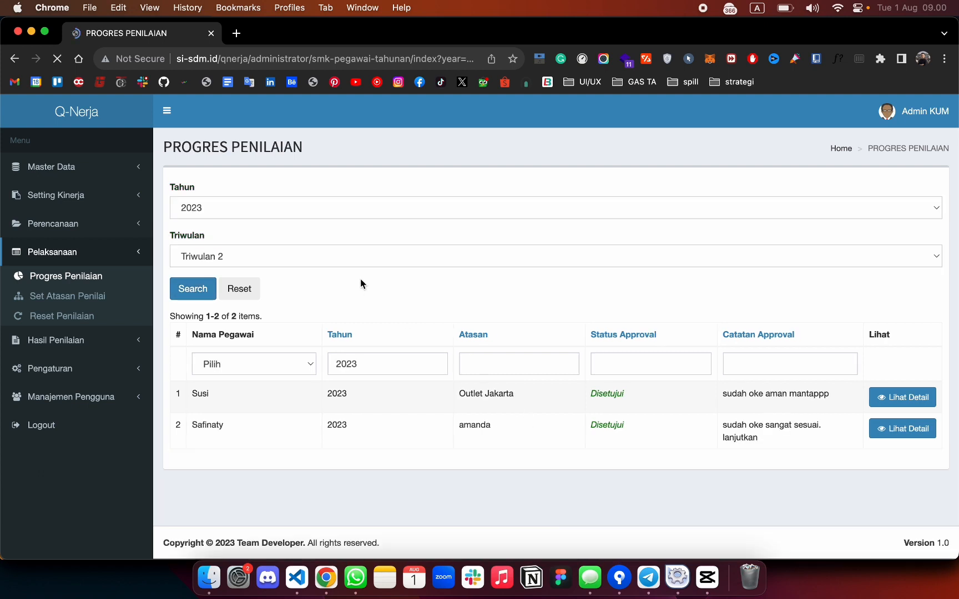
click(306, 257)
click(286, 272)
click(215, 285)
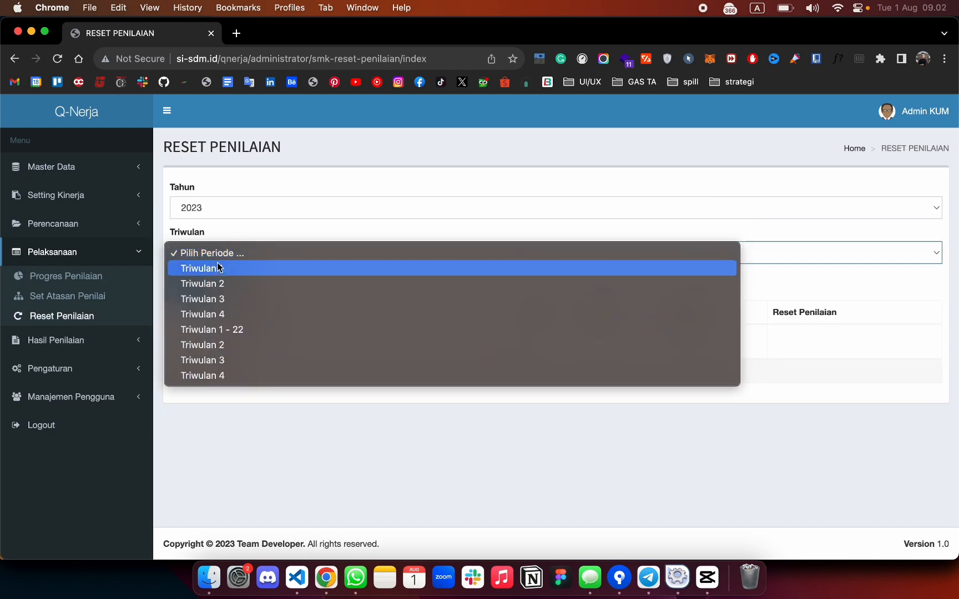
List 2023 Triwulan 1 employees in Reset Penilaian and reset the first employee's appraisal
click(218, 268)
click(189, 282)
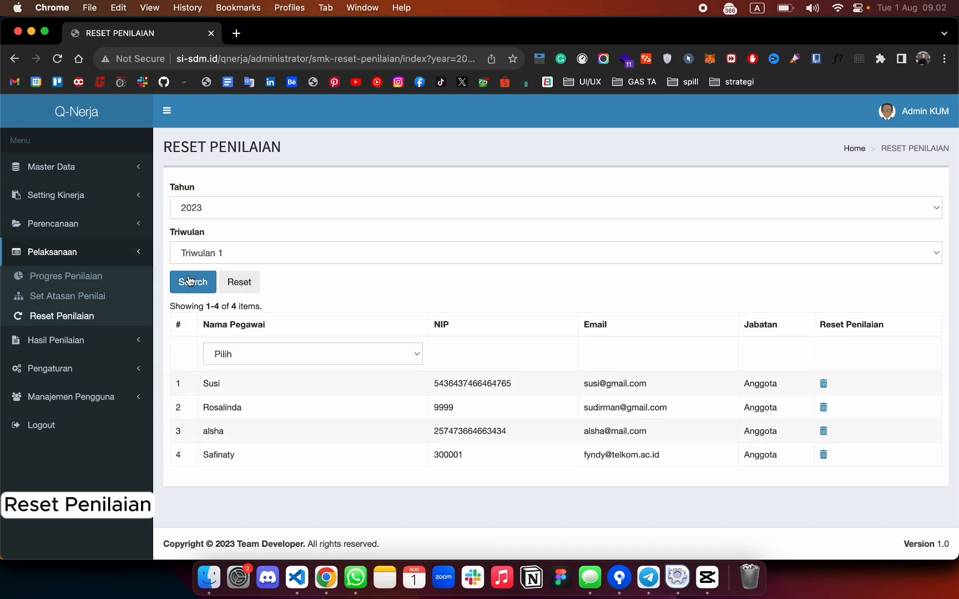
click(823, 384)
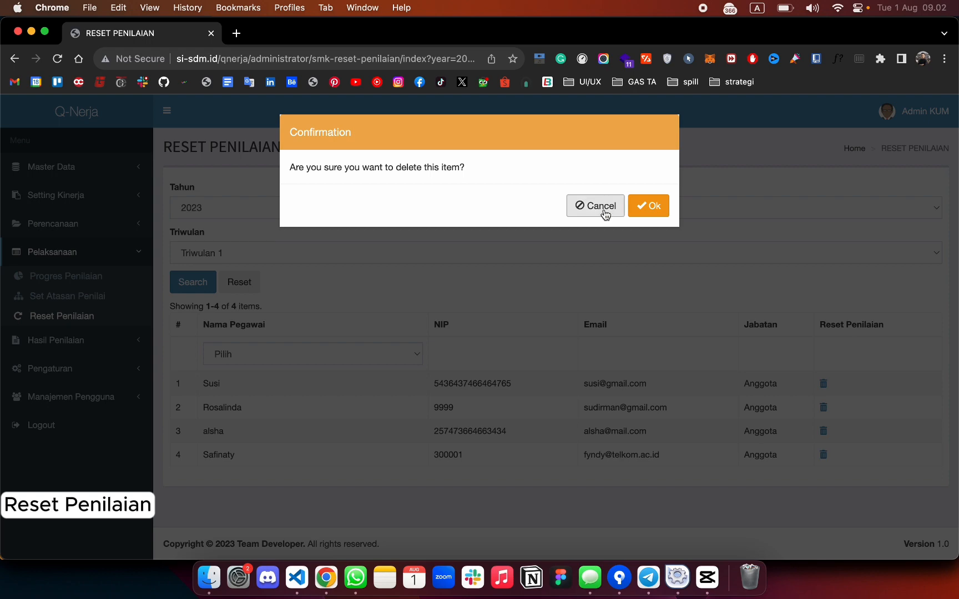
click(653, 206)
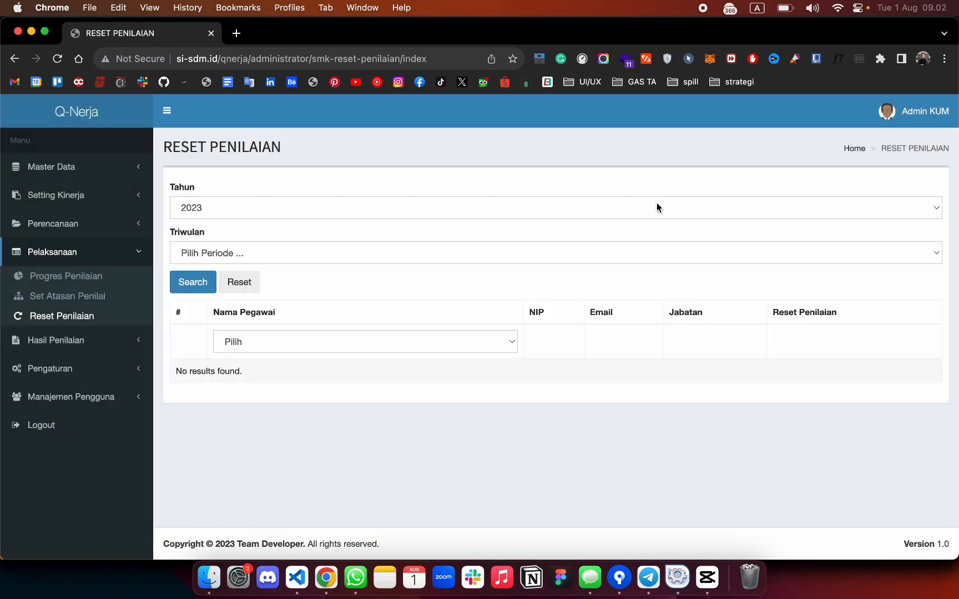
click(88, 342)
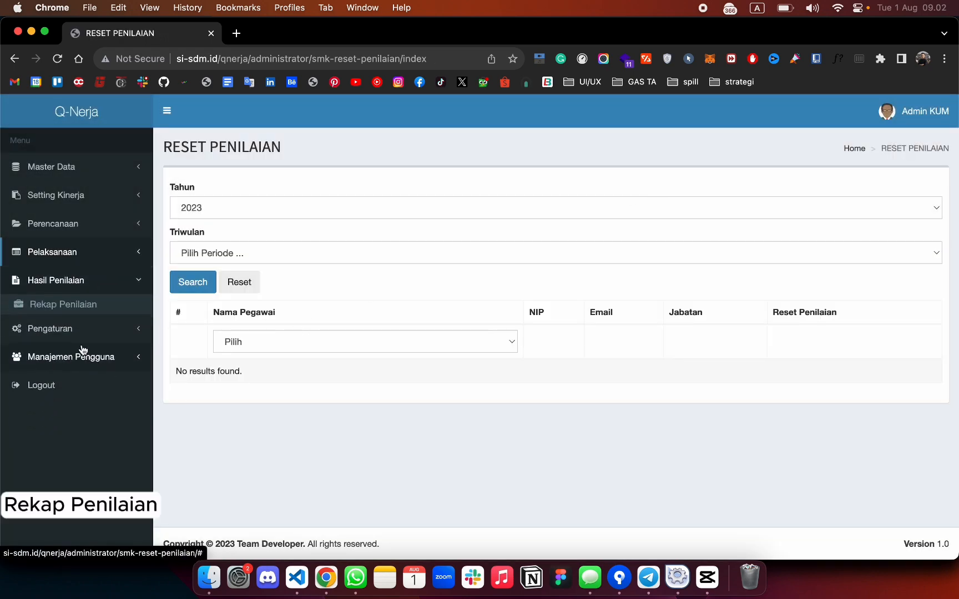
Open the first employee's recap details and check the first tab's score of 3.88/B
click(76, 311)
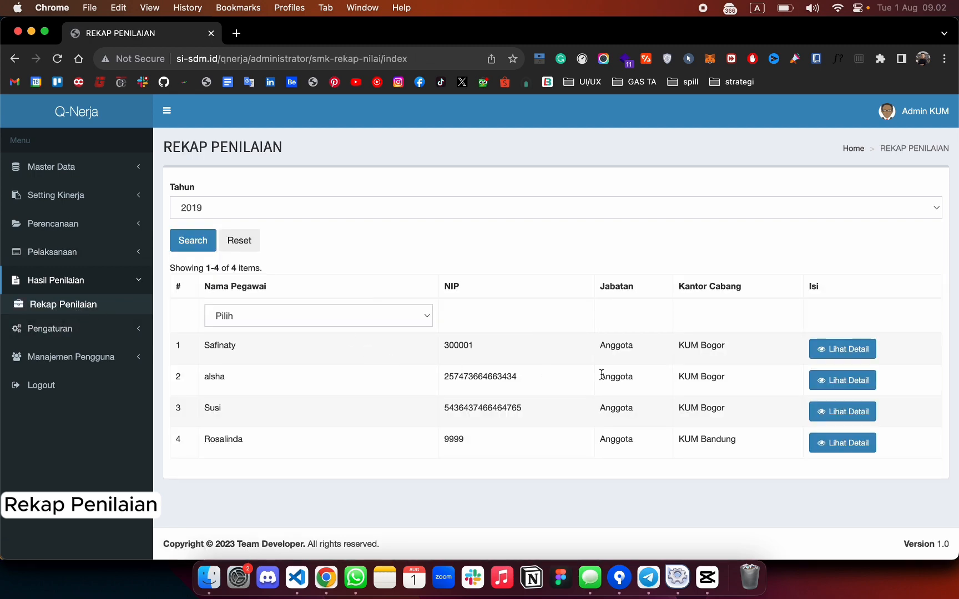
click(864, 349)
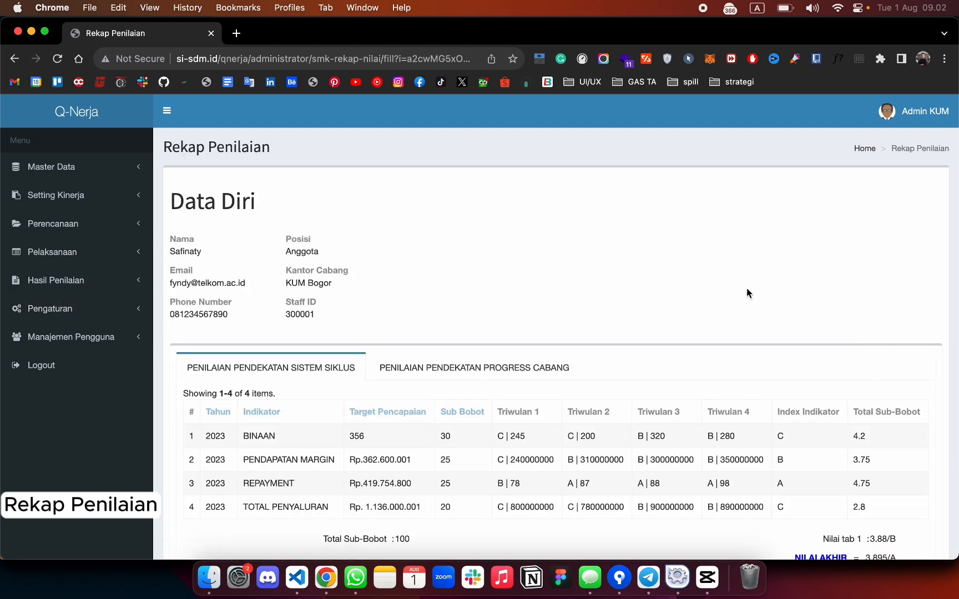
scroll(746, 289, down, 3)
scroll(746, 293, down, 1)
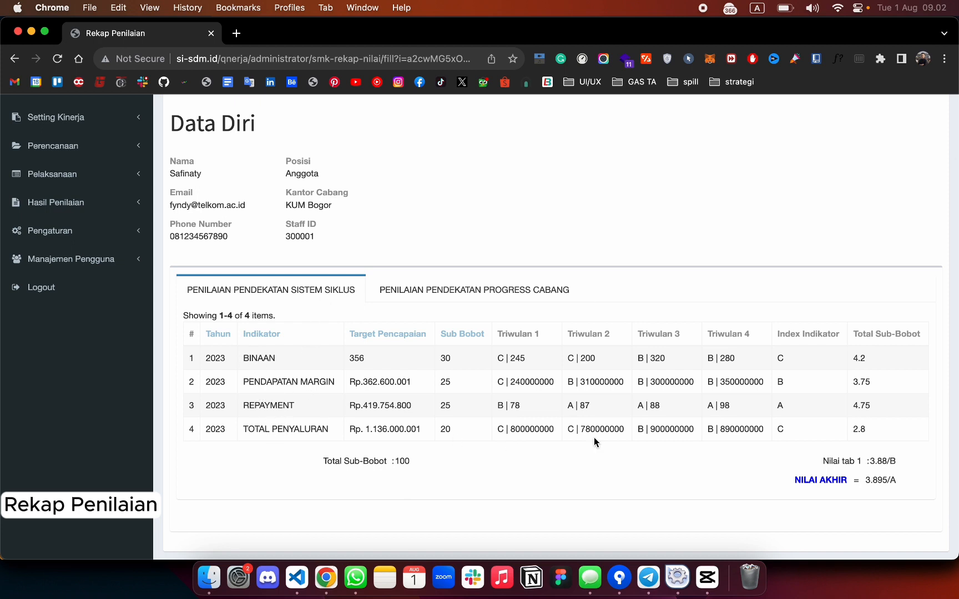
triple_click(855, 457)
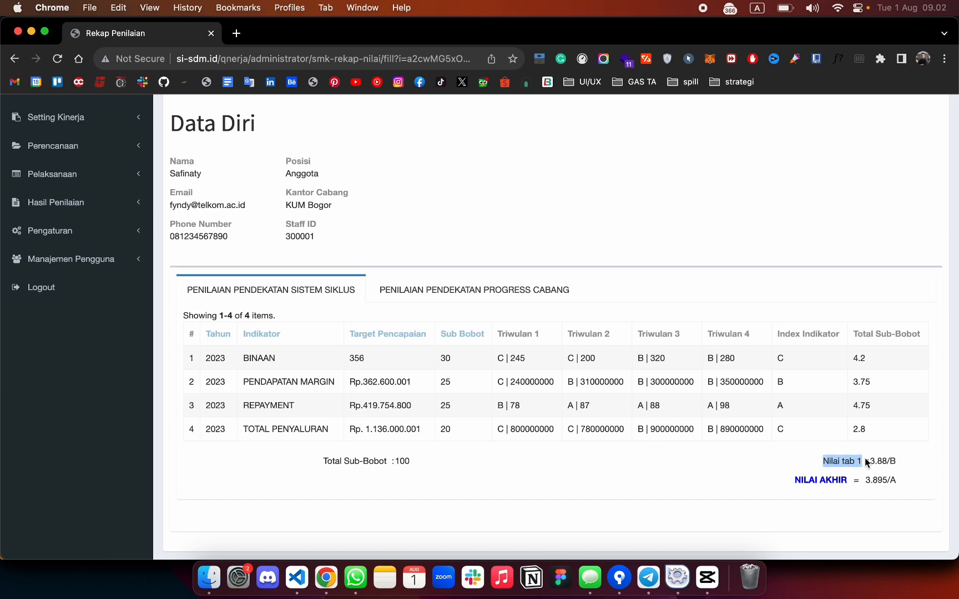
click(816, 454)
Check the Progress Cabang tab score 3.91/B and the final NILAI AKHIR of 3.895/A
click(514, 299)
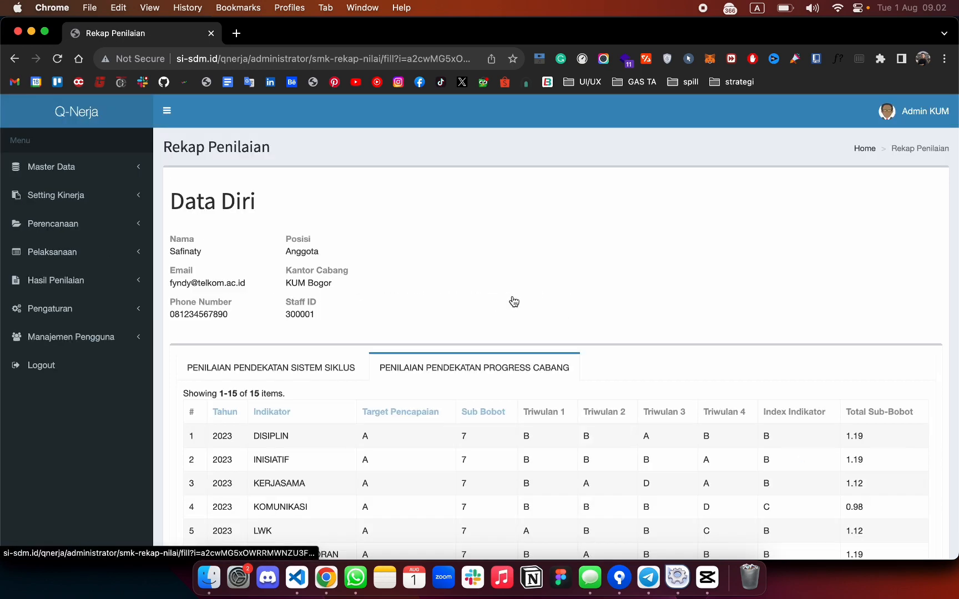
scroll(514, 301, down, 10)
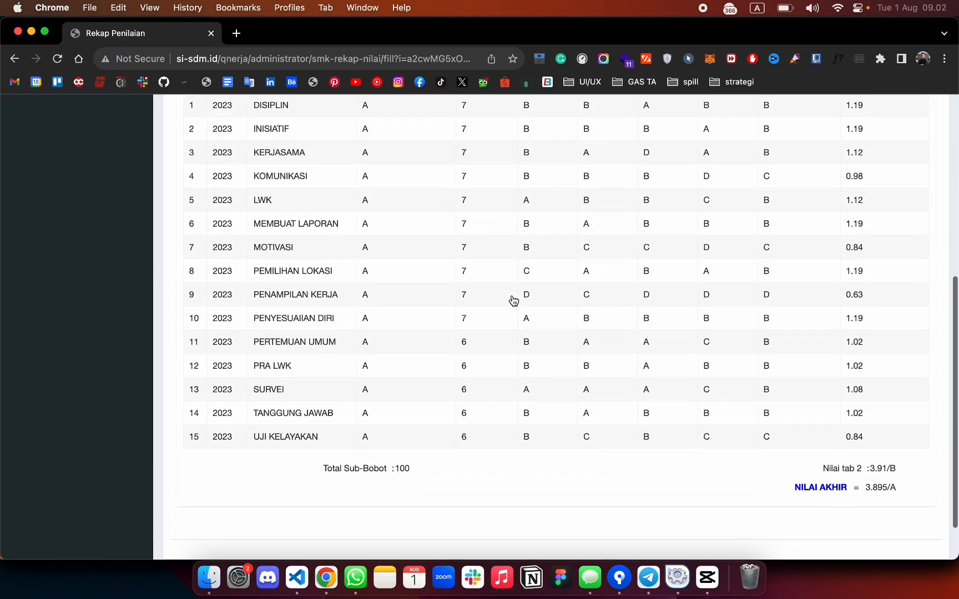
scroll(514, 301, down, 2)
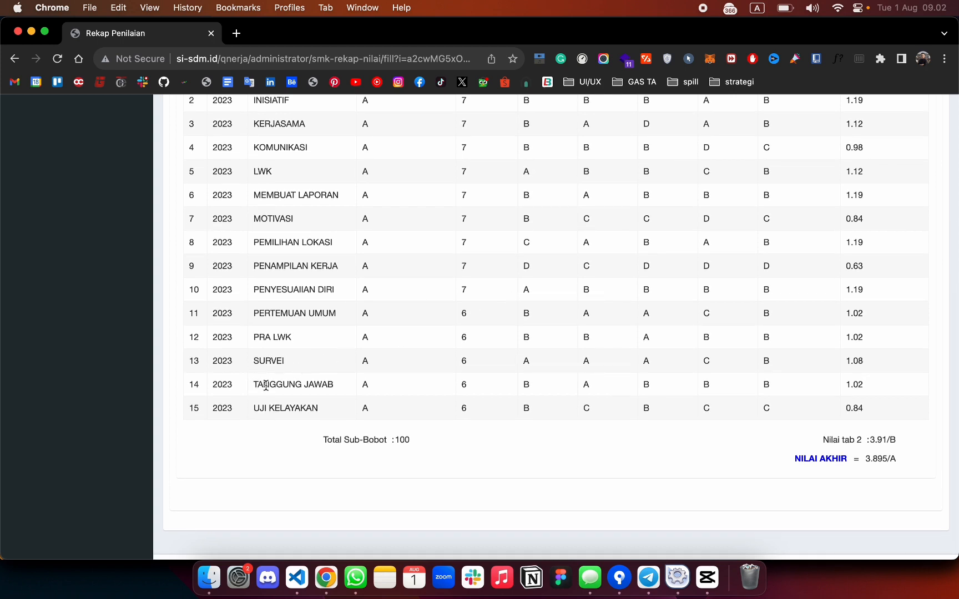
triple_click(847, 440)
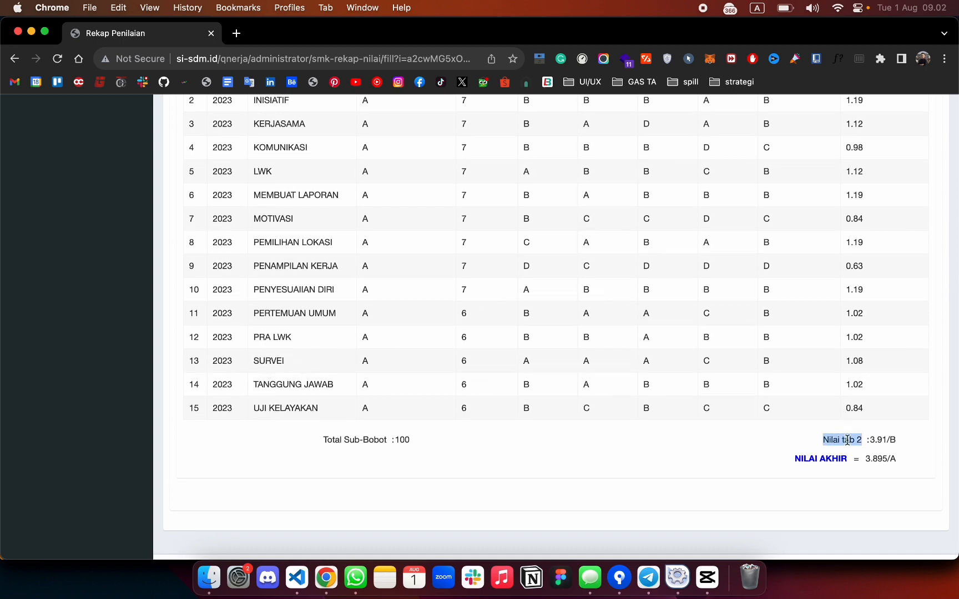
double_click(824, 459)
drag(794, 464, 933, 457)
Expand the 'Apa itu Q-Nerja?' and 'Apa itu Self-Appraisal?' FAQ answers, then scroll to the Q-NERJA TEAM section
click(686, 469)
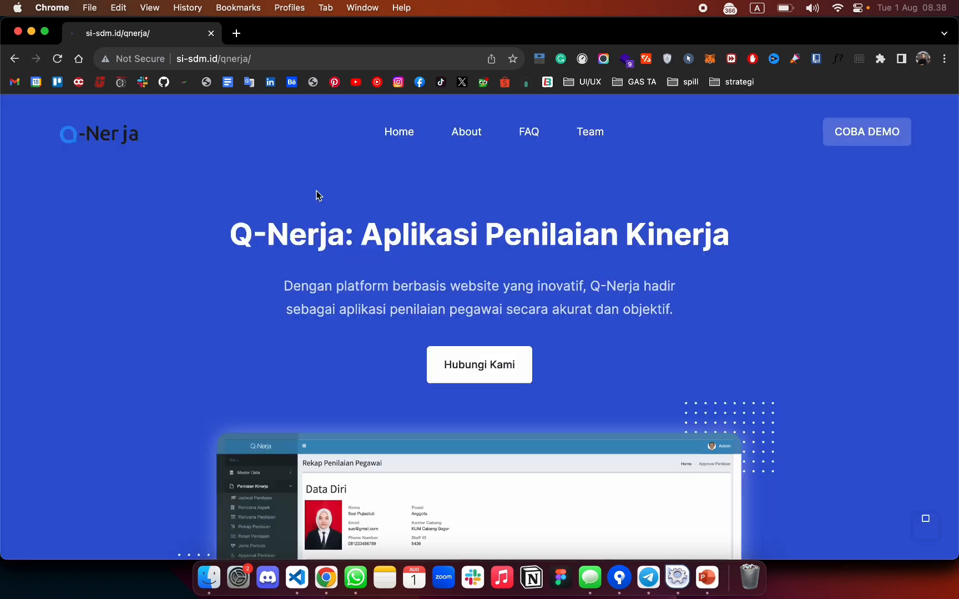
scroll(387, 195, down, 3)
scroll(386, 195, down, 8)
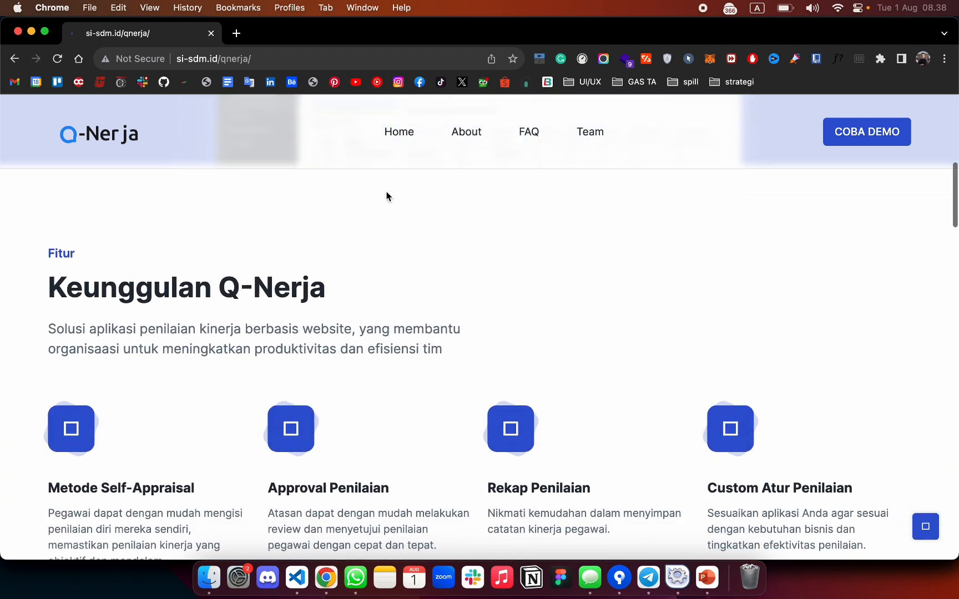
scroll(386, 195, down, 10)
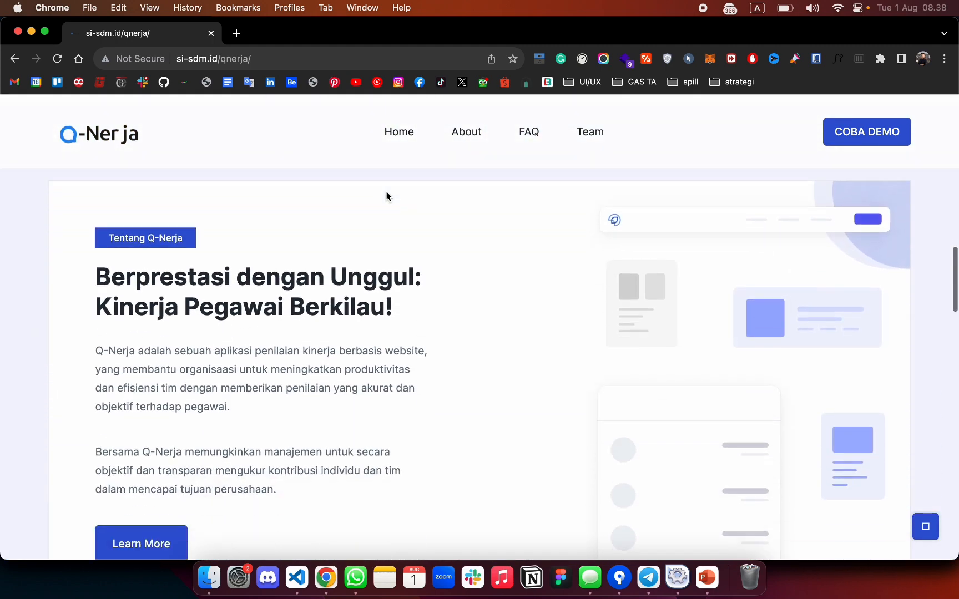
scroll(387, 195, down, 10)
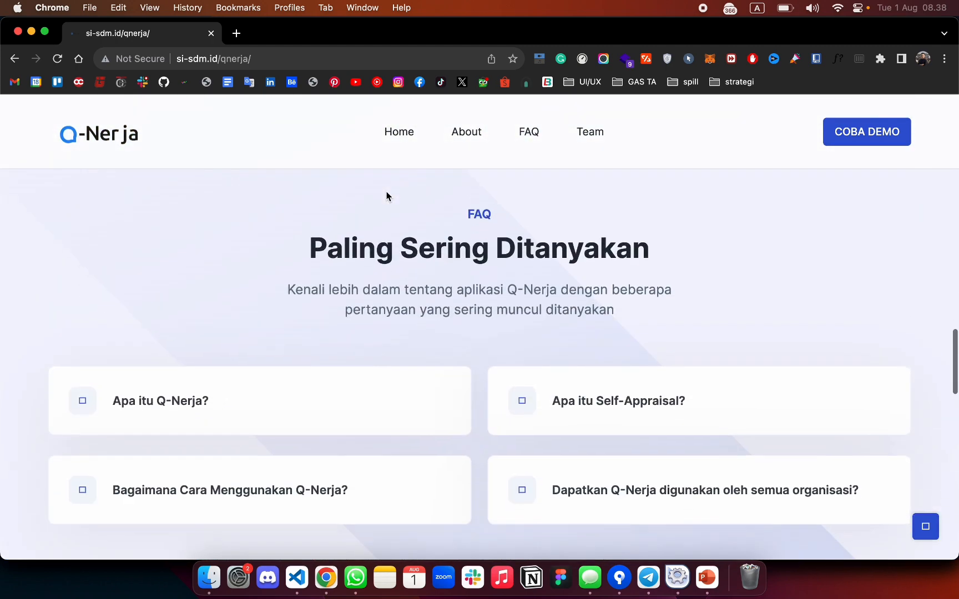
click(320, 377)
click(616, 392)
scroll(499, 297, down, 10)
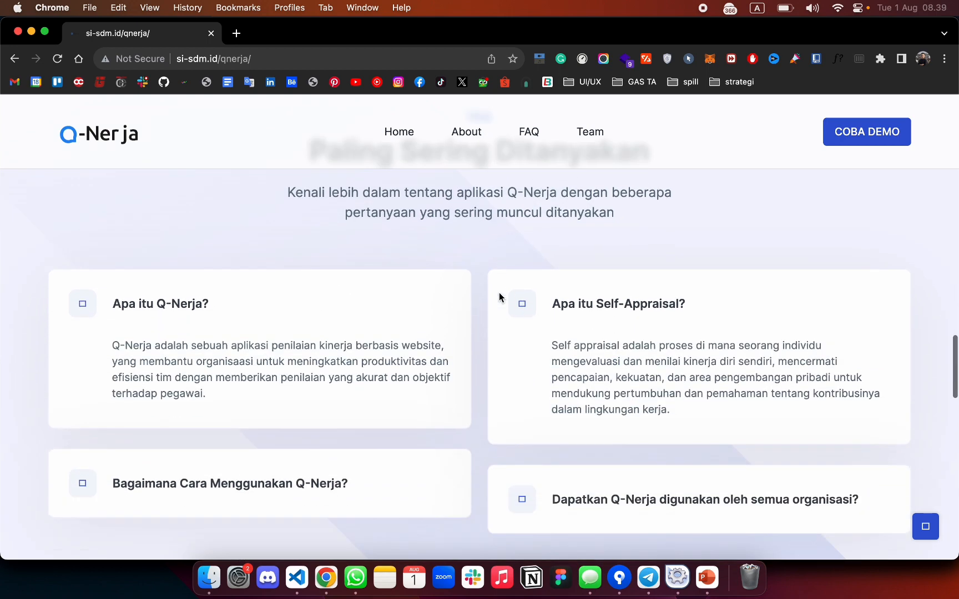
scroll(418, 321, down, 6)
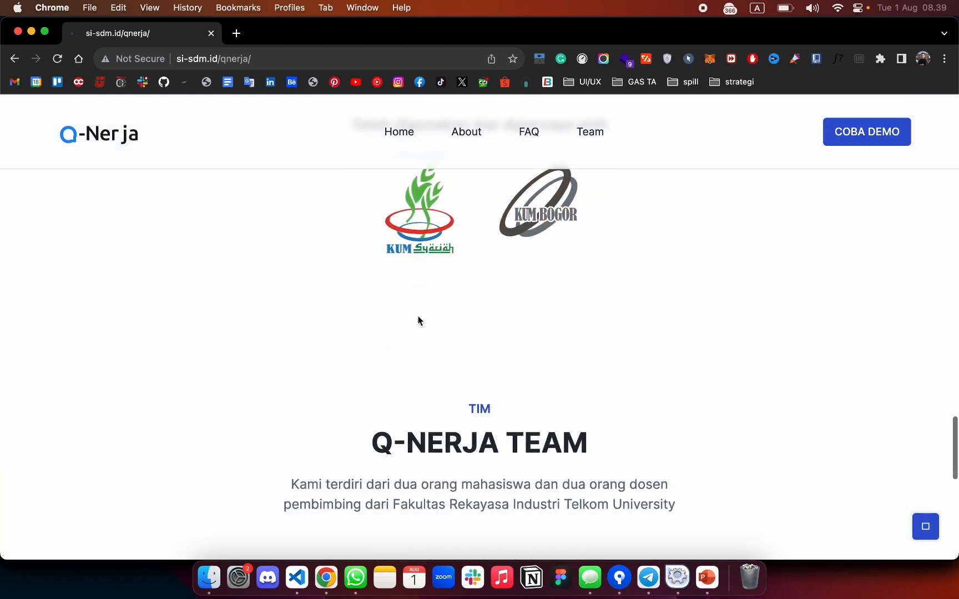